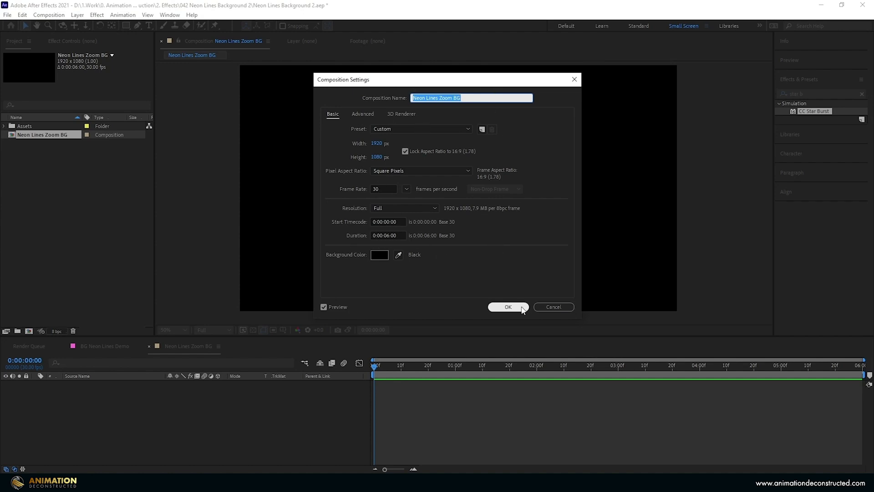
Confirm the composition settings and add a new solid layer named BG.
left_click(506, 306)
right_click(115, 392)
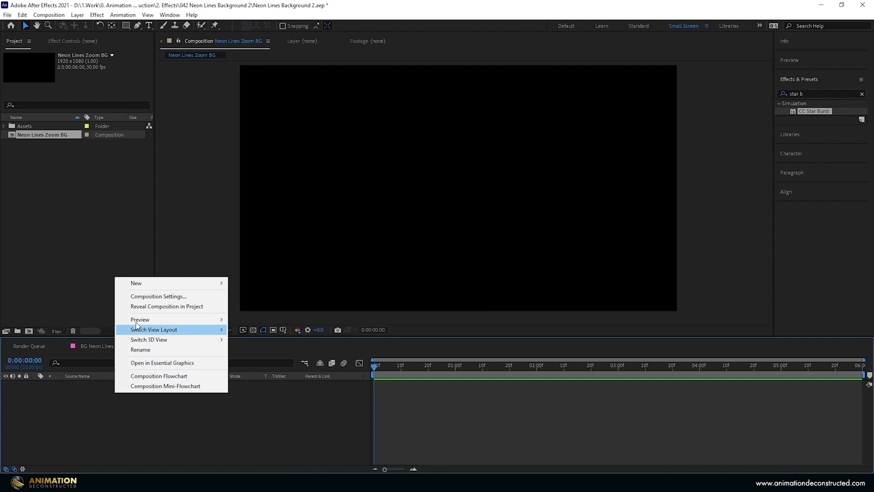
mouse_move(140, 283)
left_click(287, 307)
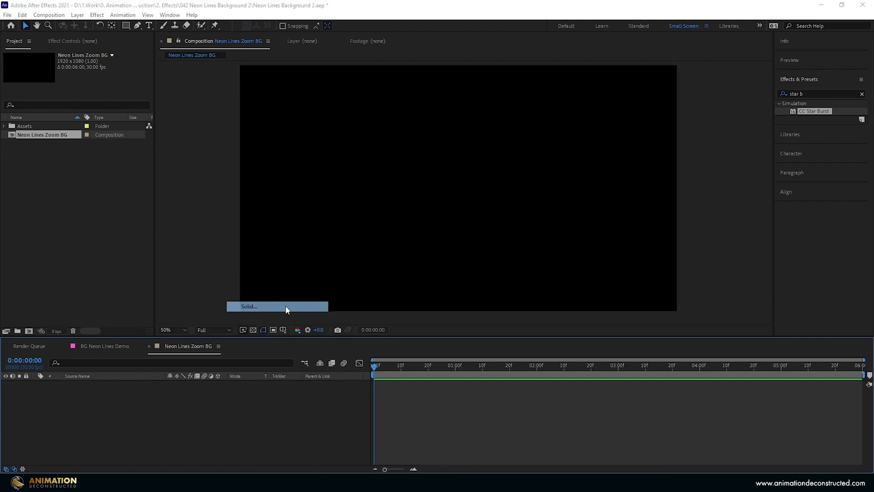
type("BG")
key("Return")
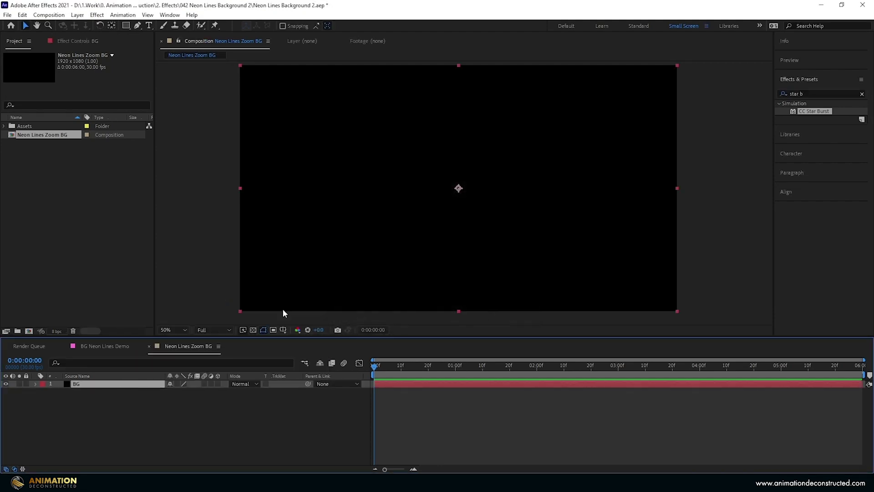
Apply Gradient Ramp to BG with the ramp shape set to Radial Ramp.
left_click(811, 93)
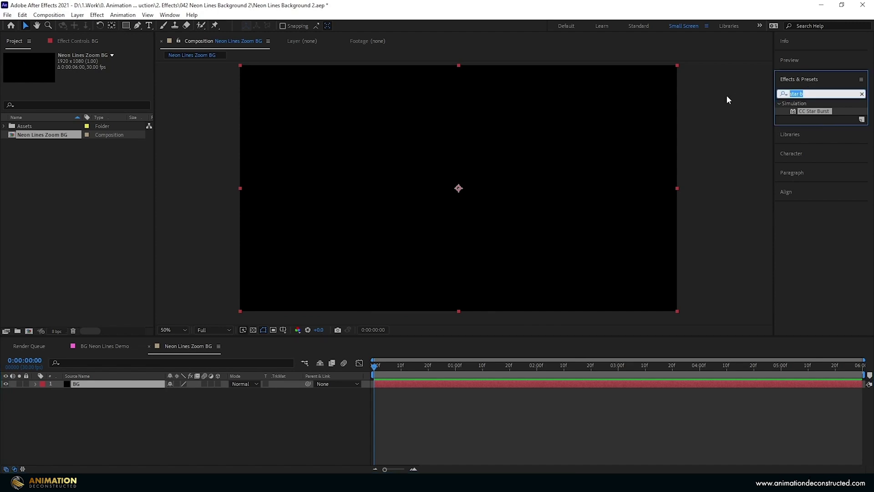
type("grad")
double_click(822, 165)
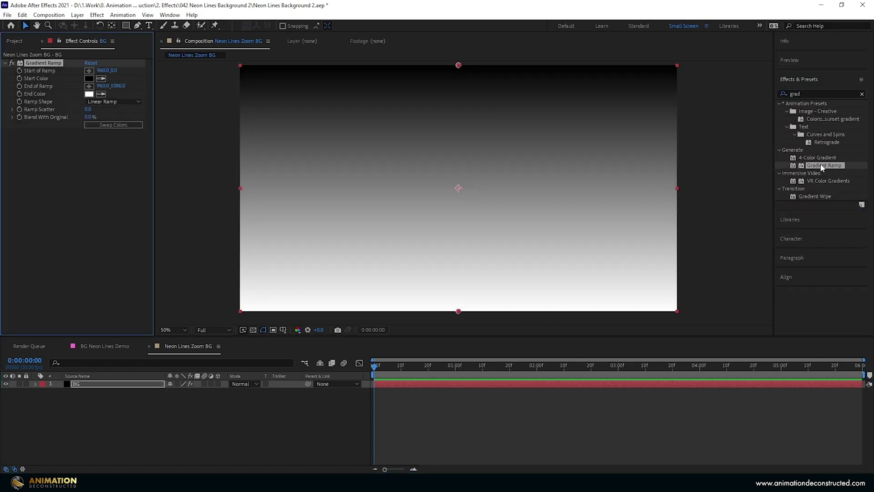
left_click(103, 102)
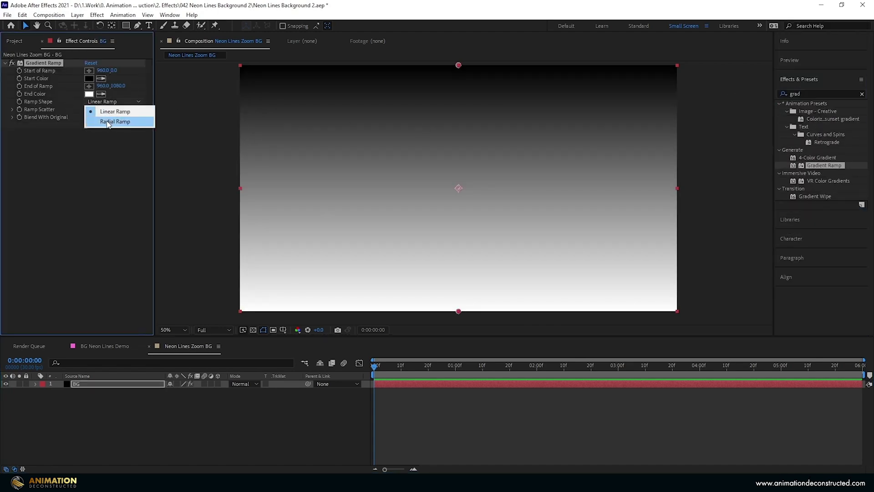
left_click(108, 121)
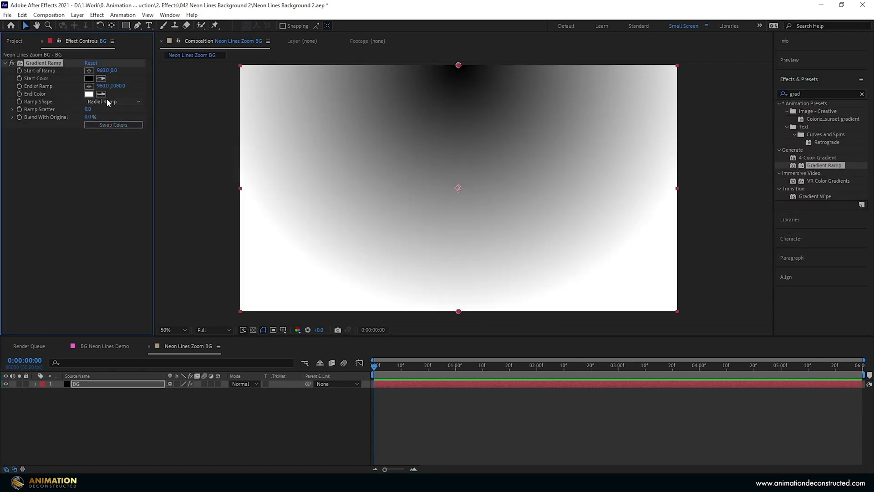
Set the gradient start colour to 13042C and end colour to 000000.
left_click(89, 79)
type("13042C")
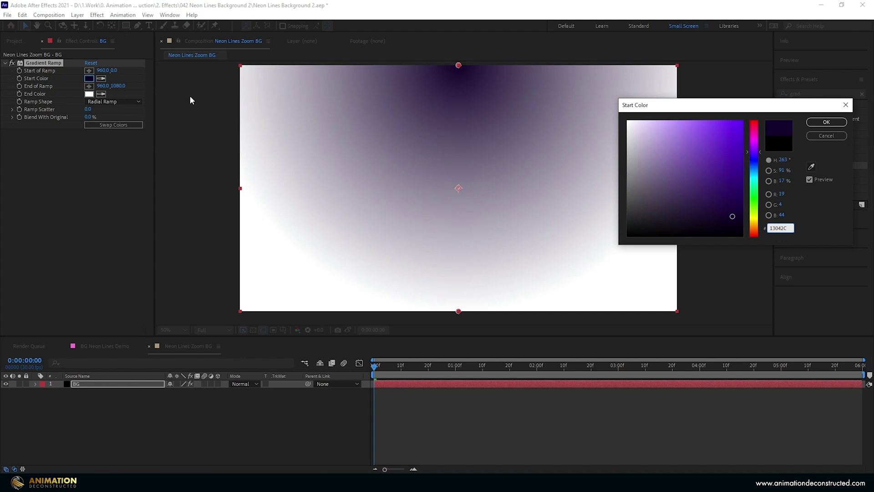
left_click(827, 122)
left_click(88, 93)
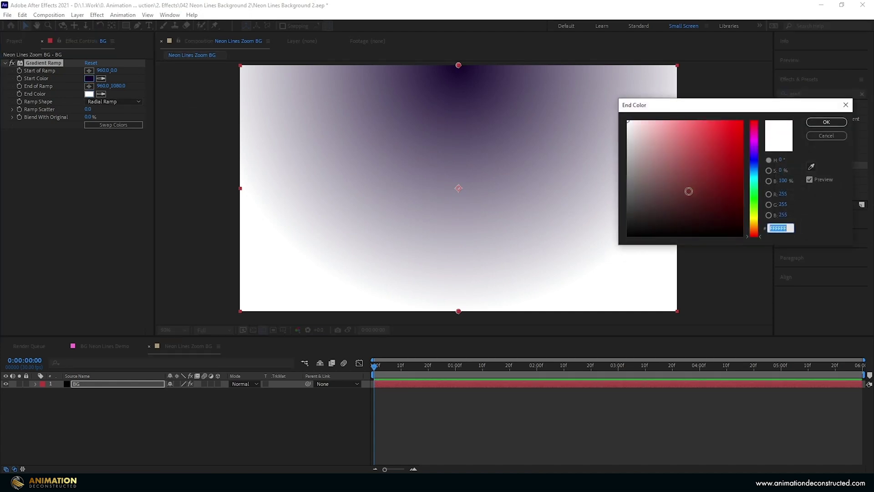
type("000000")
key("Return")
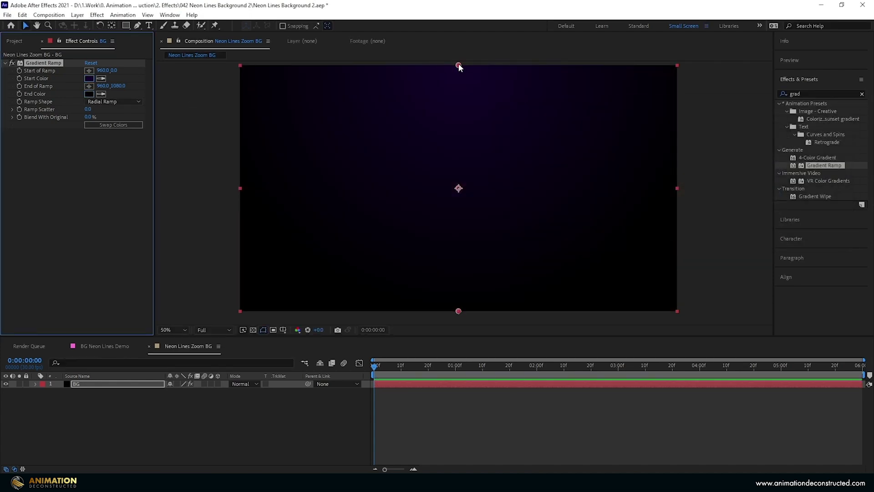
Move the gradient start point to the frame centre (960,542) and set Ramp Scatter to 100.
left_click_drag(459, 65, 463, 240)
scroll(460, 200, "down", 2)
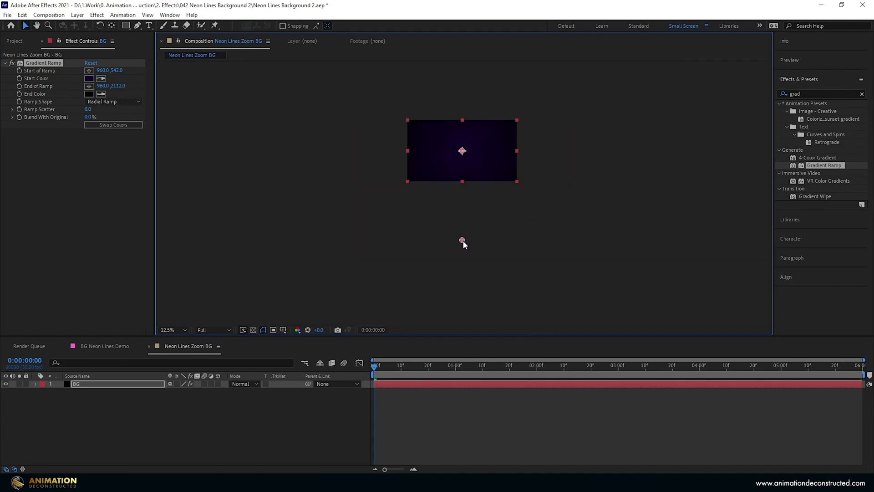
scroll(460, 150, "up", 4)
left_click(87, 109)
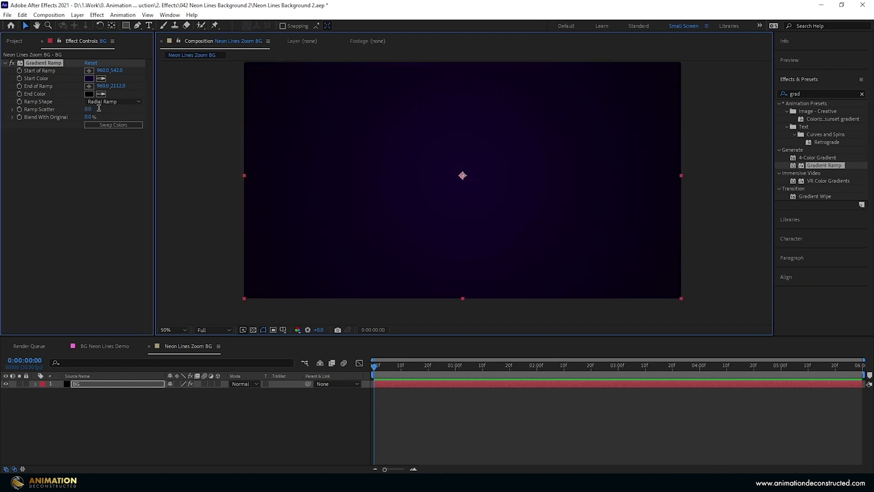
type("100")
key("Return")
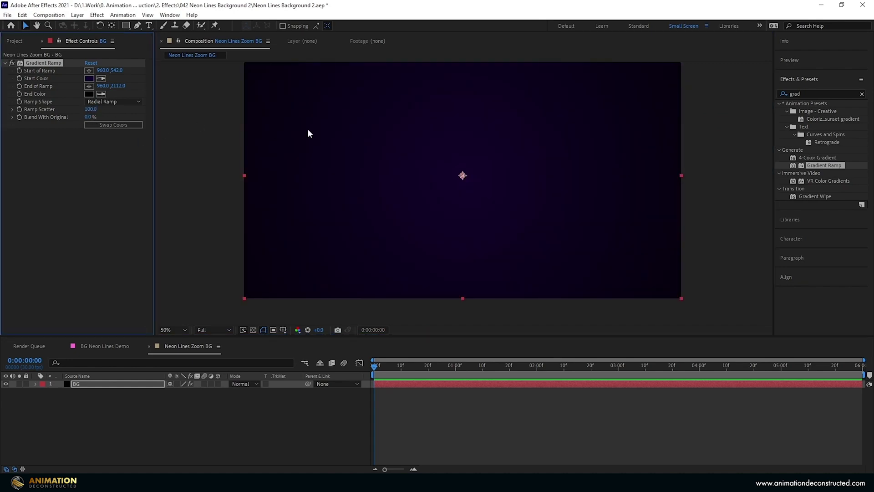
Create a new white solid layer.
right_click(114, 406)
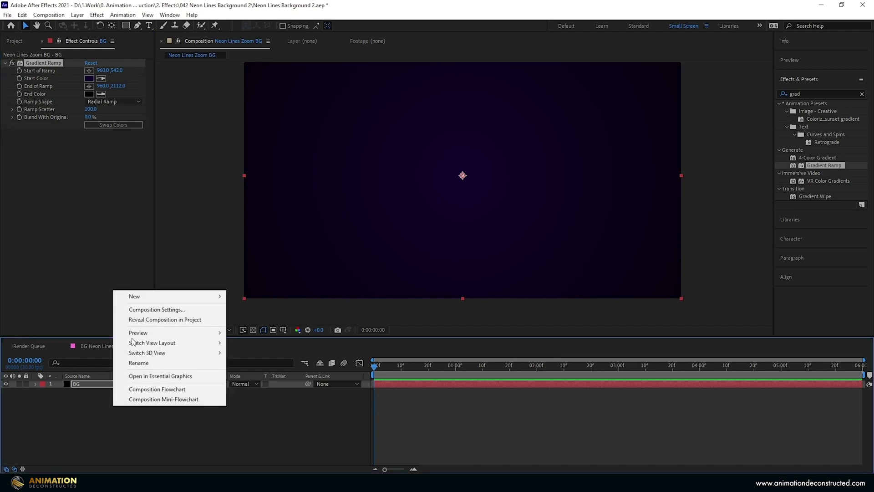
mouse_move(134, 297)
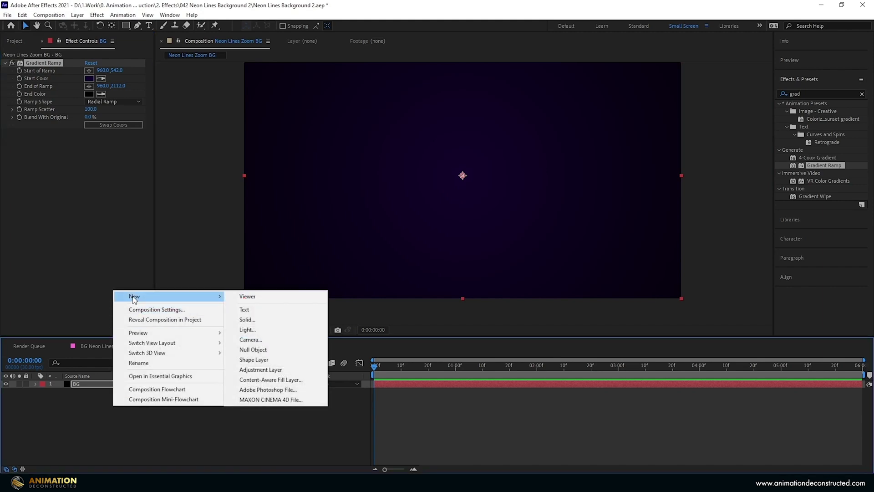
left_click(272, 318)
left_click(431, 296)
left_click(627, 121)
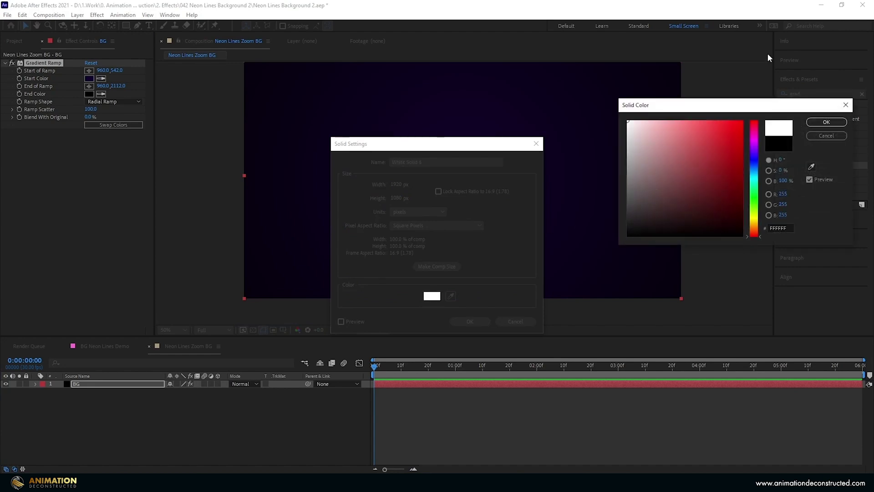
left_click(826, 123)
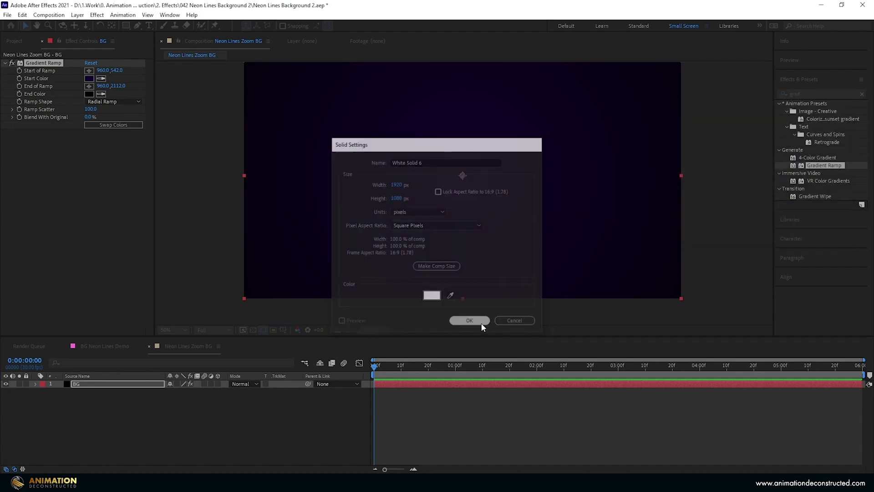
left_click(482, 323)
Apply CC Star Burst to the white solid and scrub to preview the stars.
left_click(805, 94)
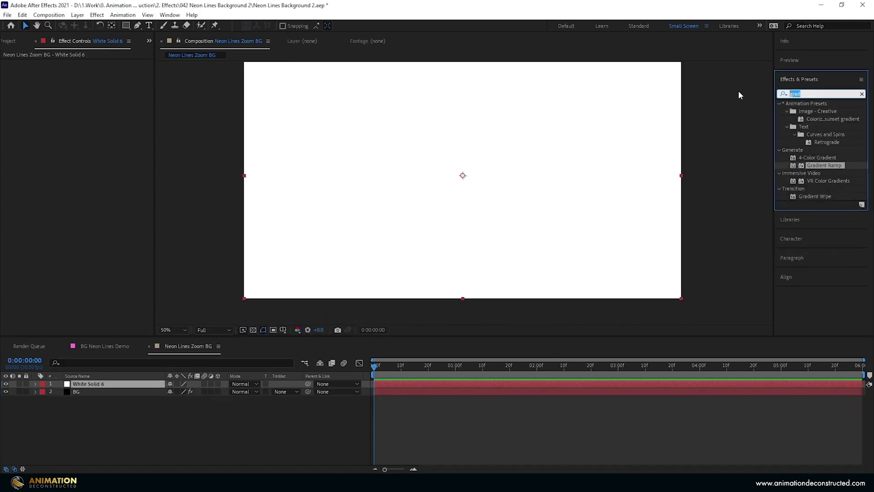
type("cc")
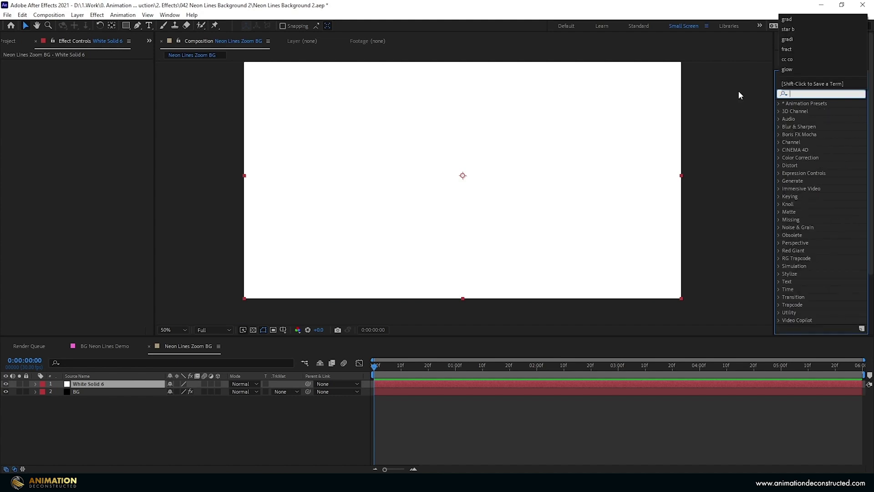
type(" star bu")
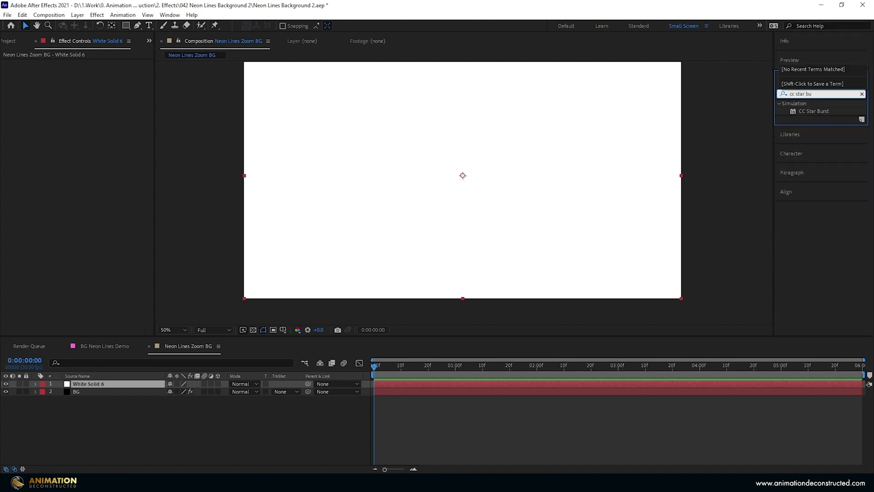
left_click_drag(814, 111, 470, 100)
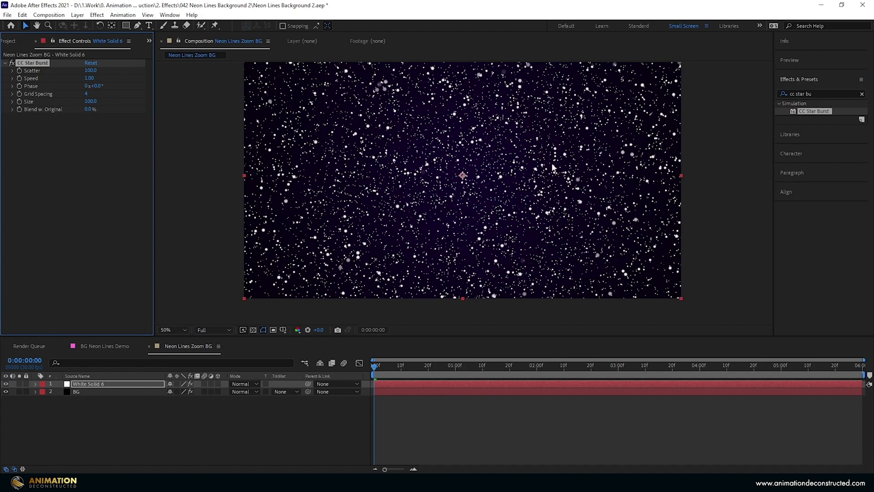
left_click_drag(423, 365, 364, 375)
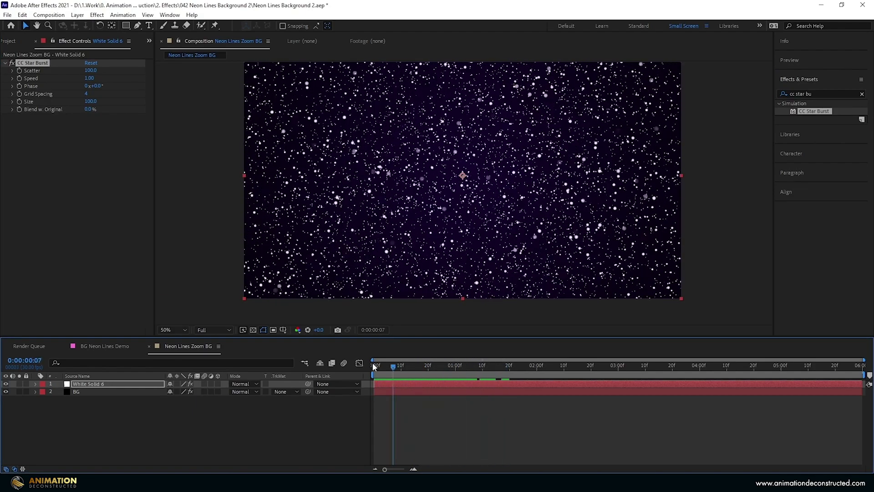
Set the star field's Scatter to 125 and Grid Spacing to 26.
left_click(91, 70)
type("125")
key("Return")
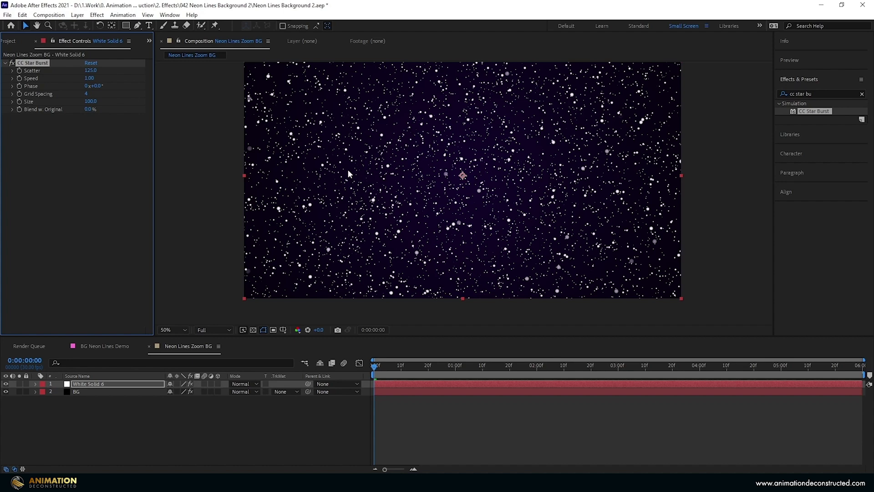
left_click(86, 93)
type("2")
key("Return")
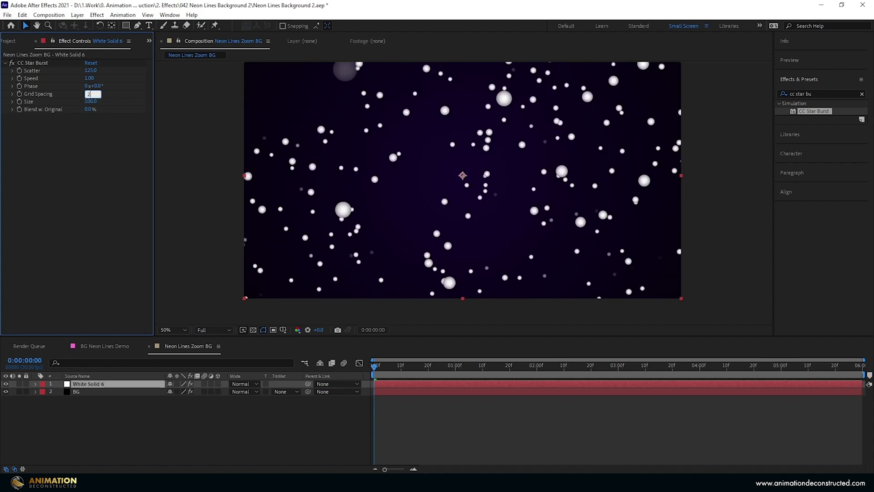
key("Return")
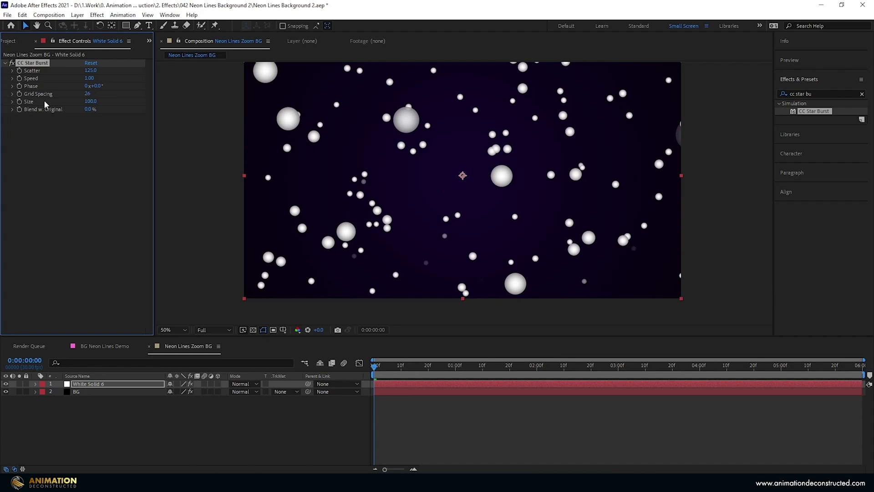
Shrink the stars to Size 20 and preview the first second.
left_click_drag(91, 102, 69, 102)
left_click(89, 102)
type("20")
key("Return")
left_click_drag(376, 365, 261, 301)
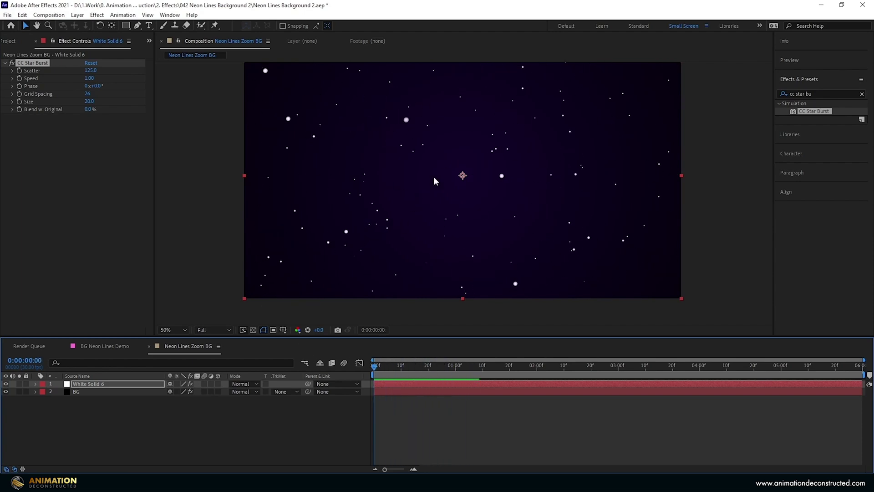
Apply CC Light Burst 2.5 to the star layer with Ray Length -70.
left_click(831, 93)
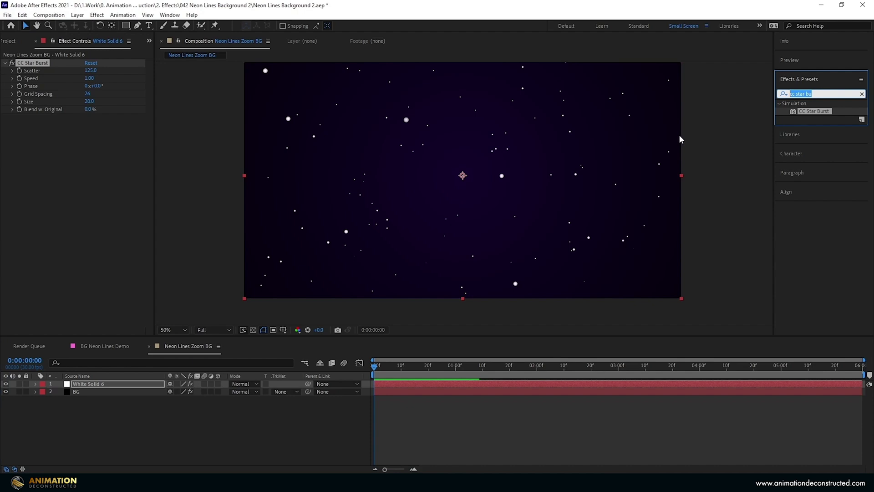
type("cc")
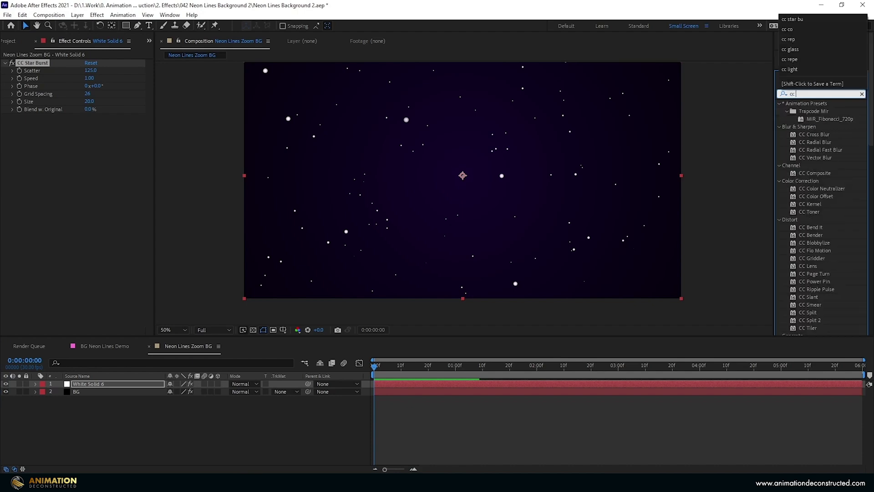
type(" light")
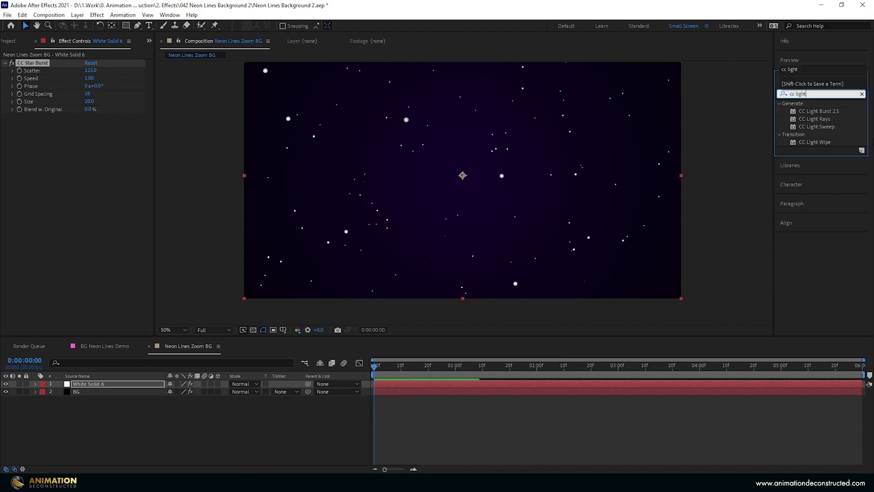
double_click(830, 112)
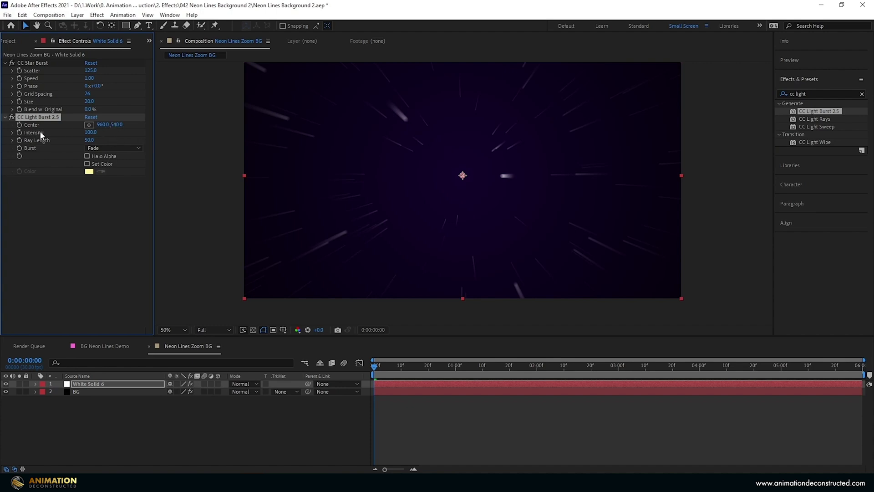
left_click(89, 140)
type("-70")
key("Return")
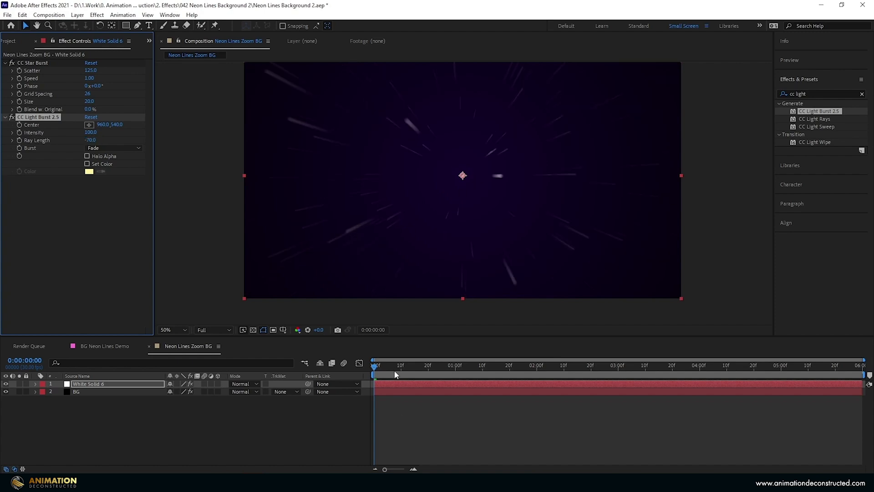
Set preview resolution to Half and scrub around frame 10 to check the streaks.
left_click_drag(376, 366, 401, 366)
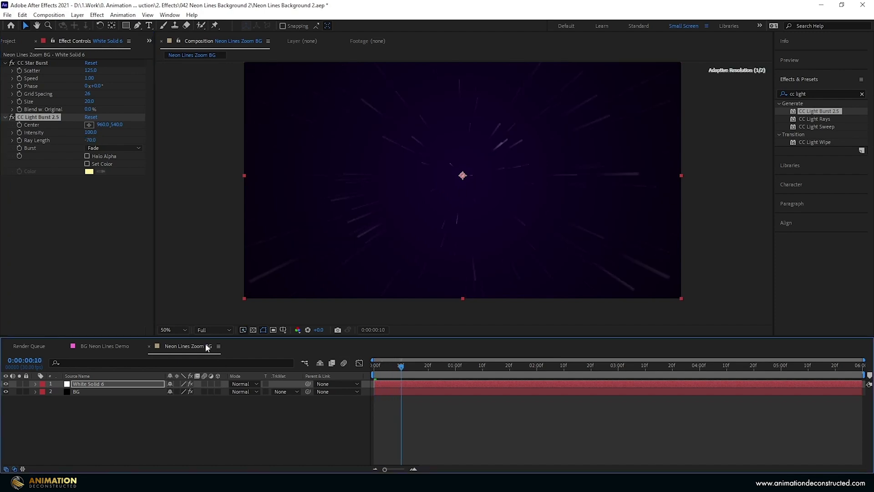
left_click(212, 326)
left_click(220, 361)
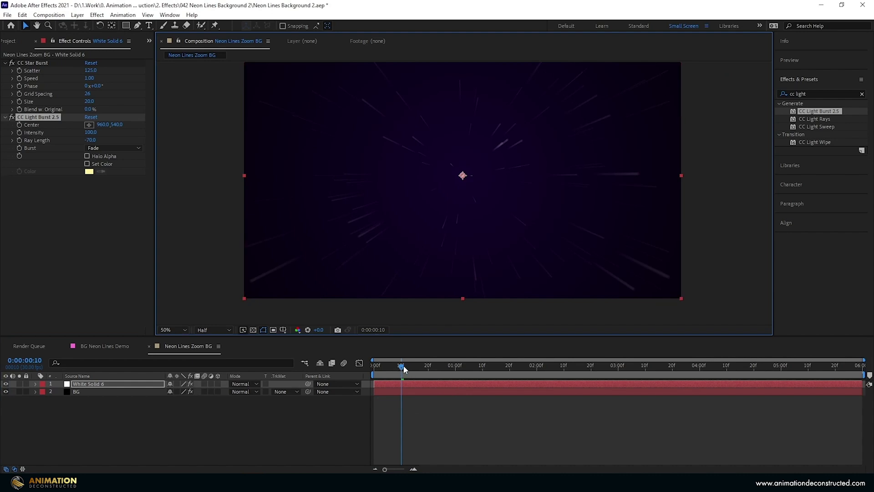
mouse_move(403, 367)
left_mouse_down()
mouse_move(449, 365)
mouse_move(404, 366)
left_mouse_up()
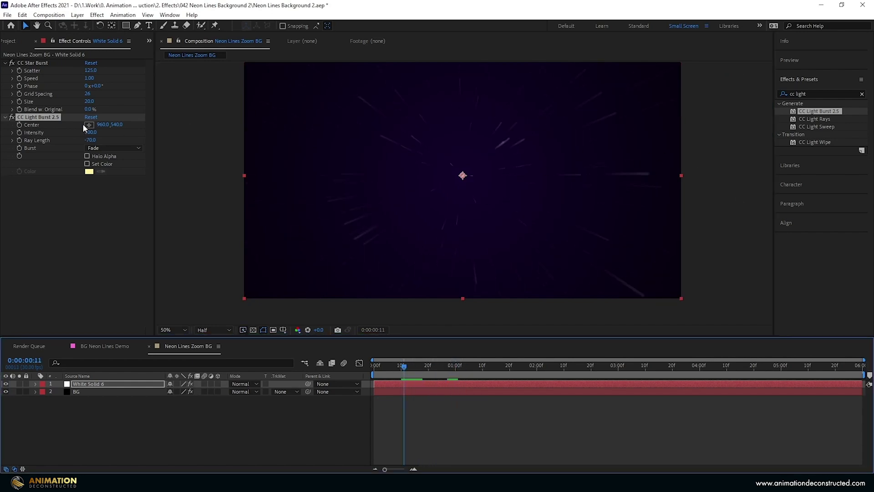
Turn on Set Color and make the burst colour 00FFC0.
left_click(87, 164)
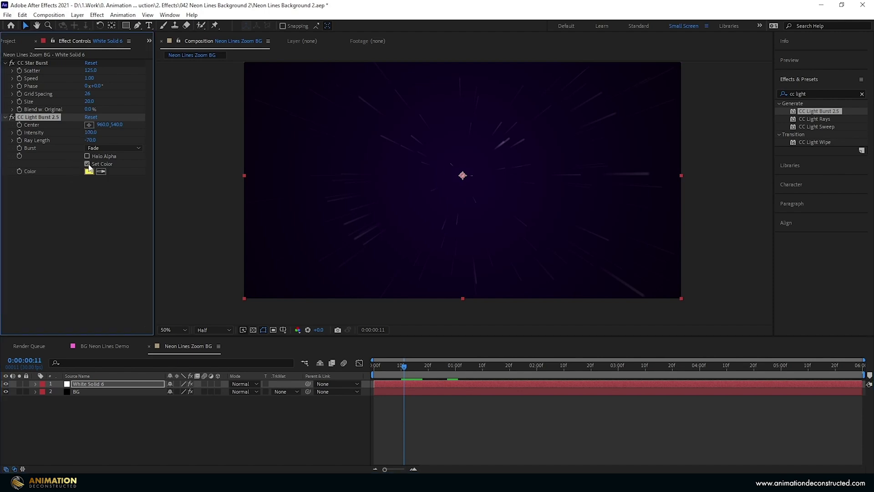
left_click(89, 171)
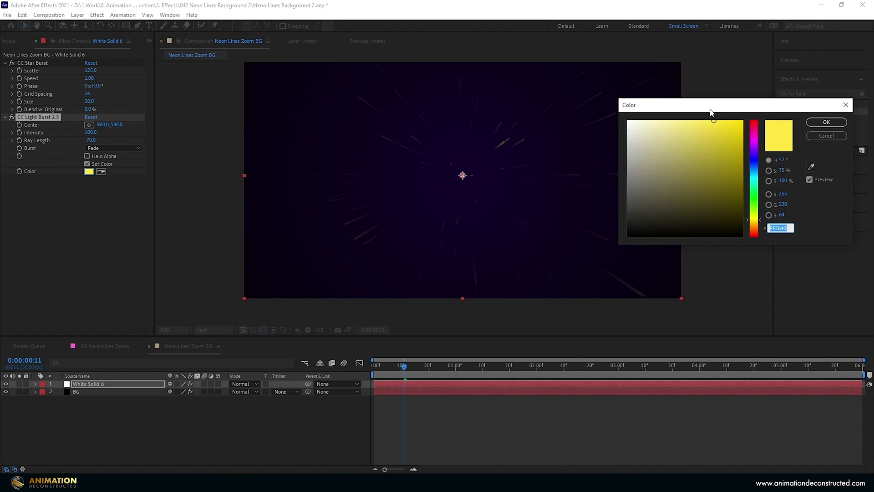
type("00FFC0")
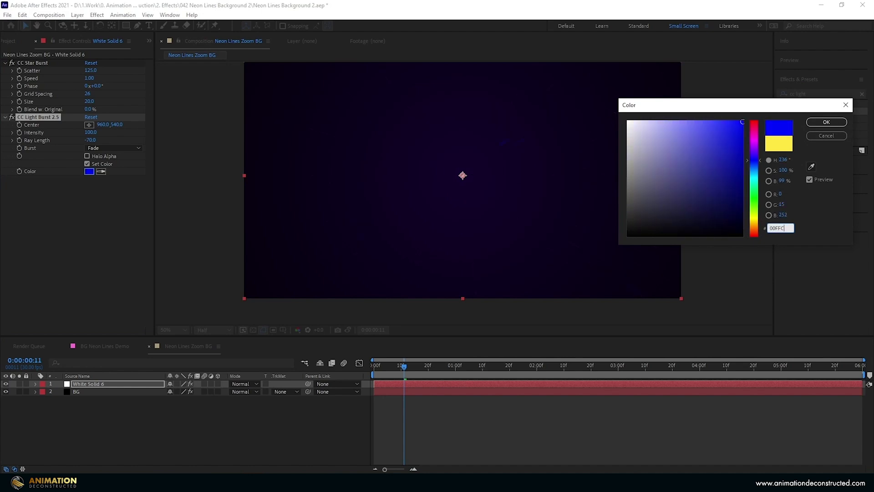
left_click(826, 122)
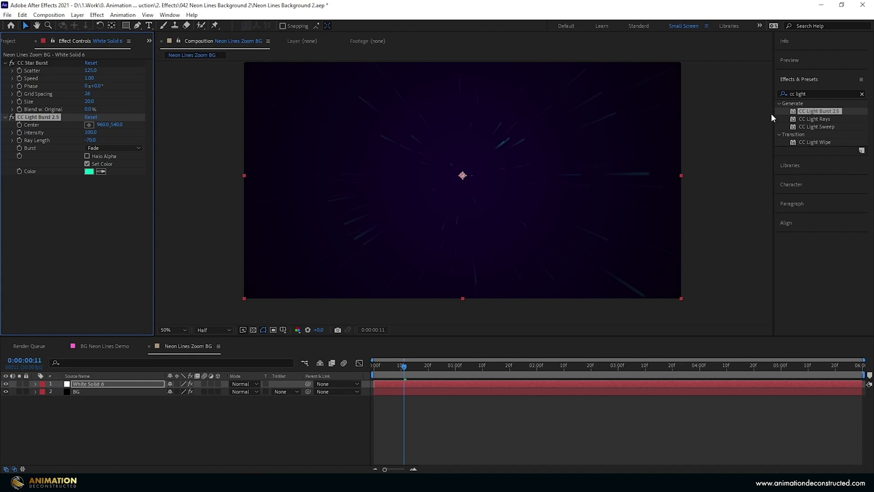
Apply Matte Choker to the streak layer with Choke 1 -125 and Geometric Softness 1 2.5.
left_click(822, 92)
type("matte")
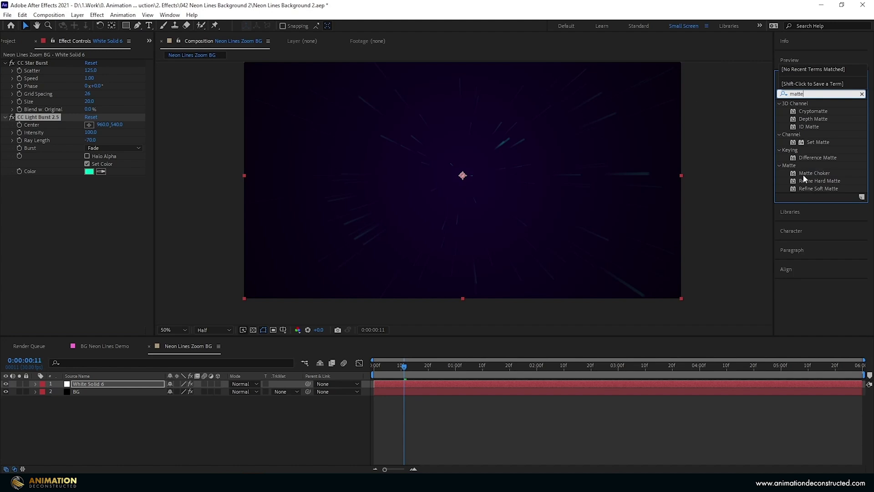
double_click(807, 173)
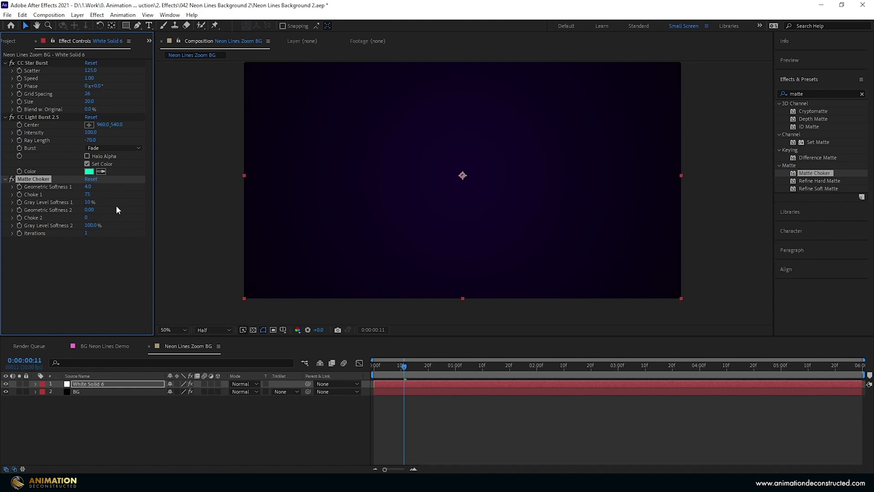
left_click_drag(89, 196, 2, 191)
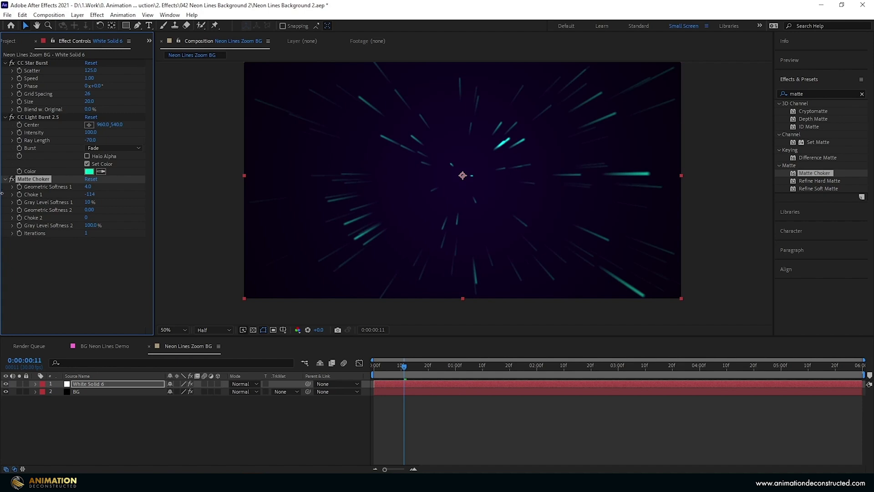
left_click(91, 194)
type("-125")
key("Return")
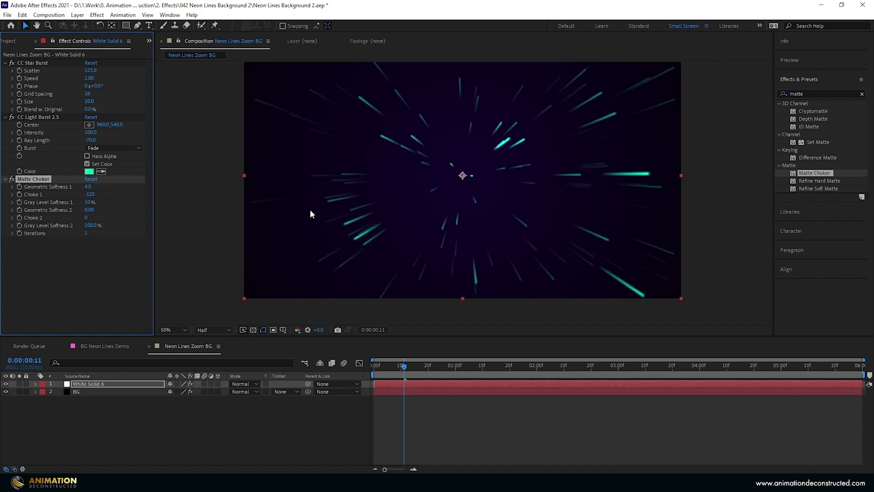
left_click(87, 186)
type("2.5")
key("Return")
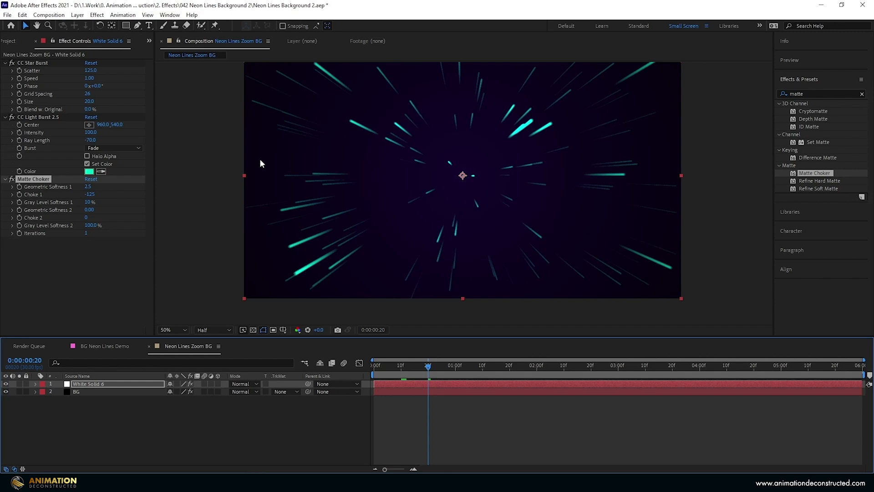
Rename White Solid 6 to 'Lines 1' and duplicate it to create Lines 2.
left_click(113, 384)
key("Return")
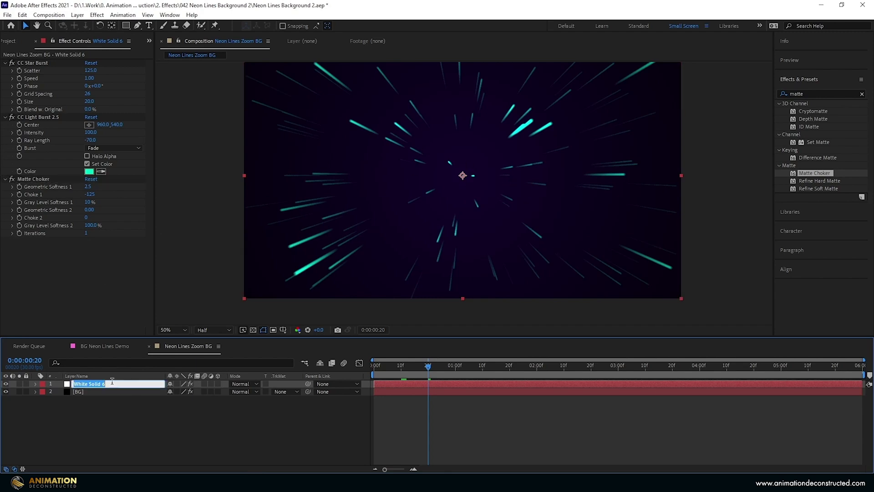
type("Lines 1")
key("Return")
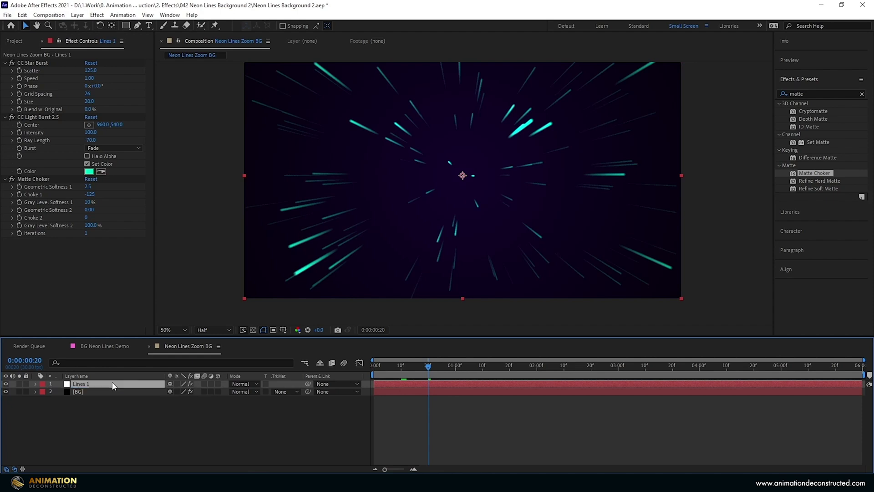
key("ctrl+d")
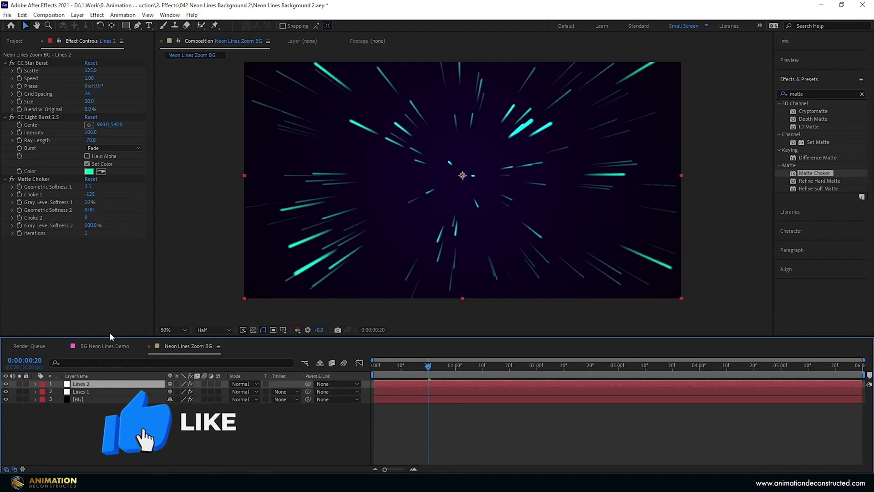
Give Lines 2 magenta FF00AA streaks, Scatter 142, Speed 1.00 and an offset Phase.
left_click(89, 172)
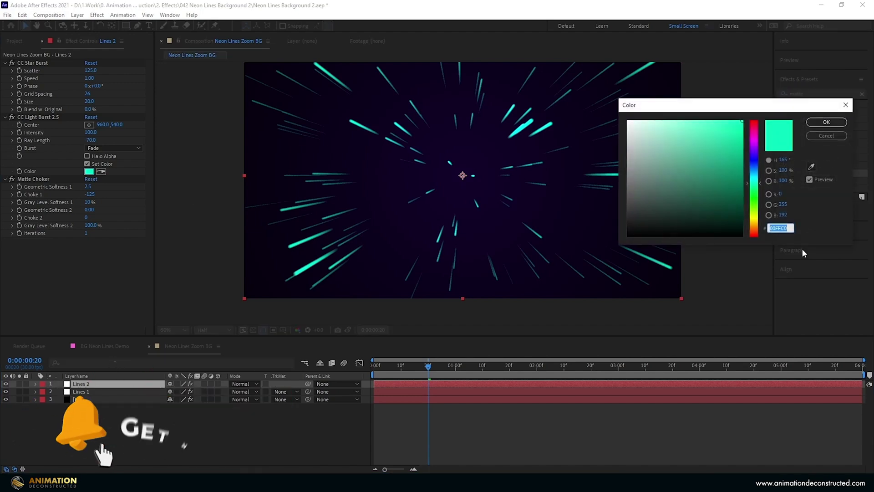
type("FF00")
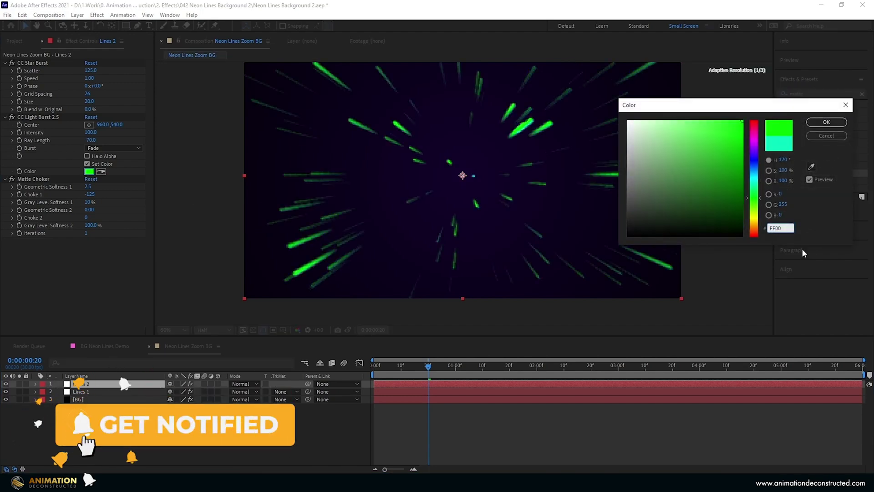
type("AA8")
key("Return")
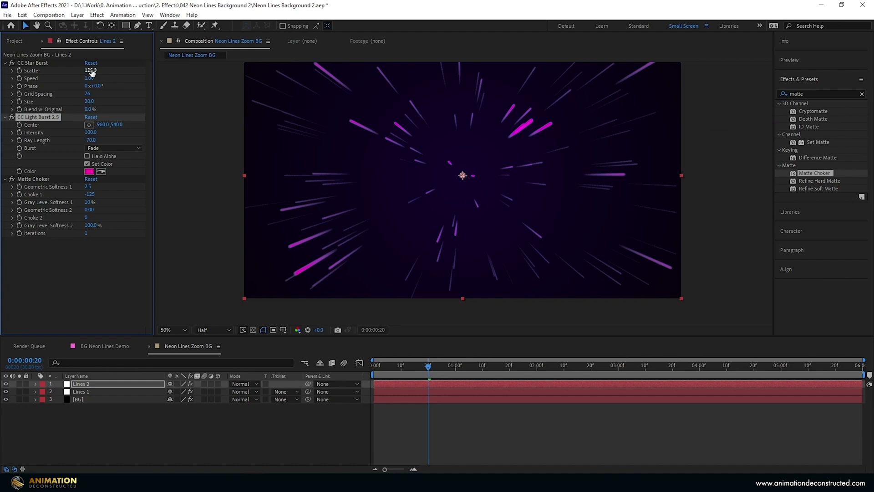
left_click(90, 71)
type("142")
key("Tab")
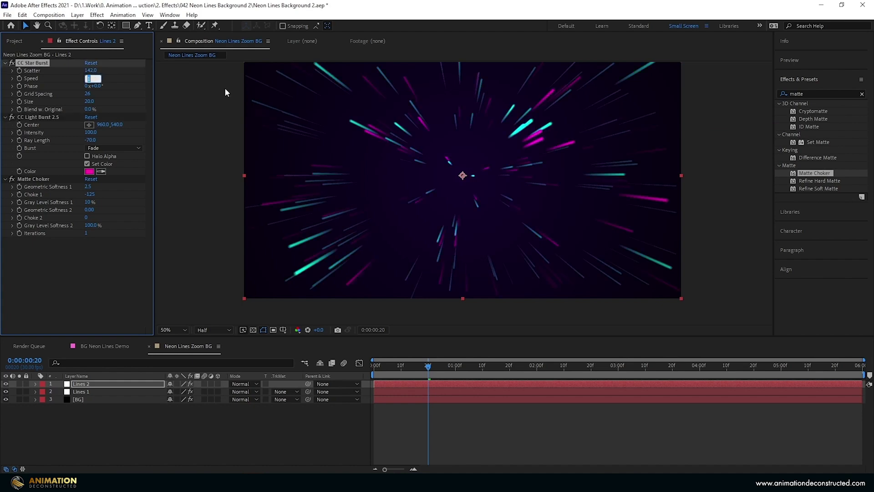
key("Return")
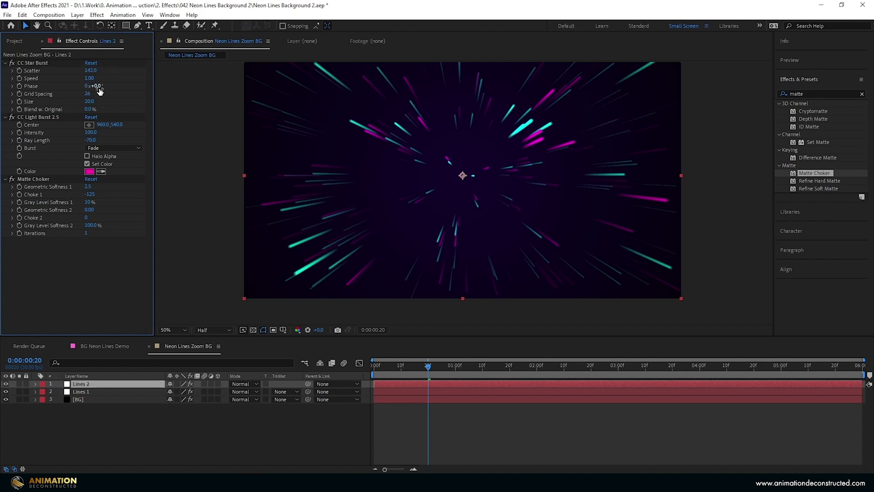
left_click_drag(87, 86, 91, 87)
left_click_drag(76, 91, 80, 123)
Set the Lines 2 layer's Rotation to -180°.
key("r")
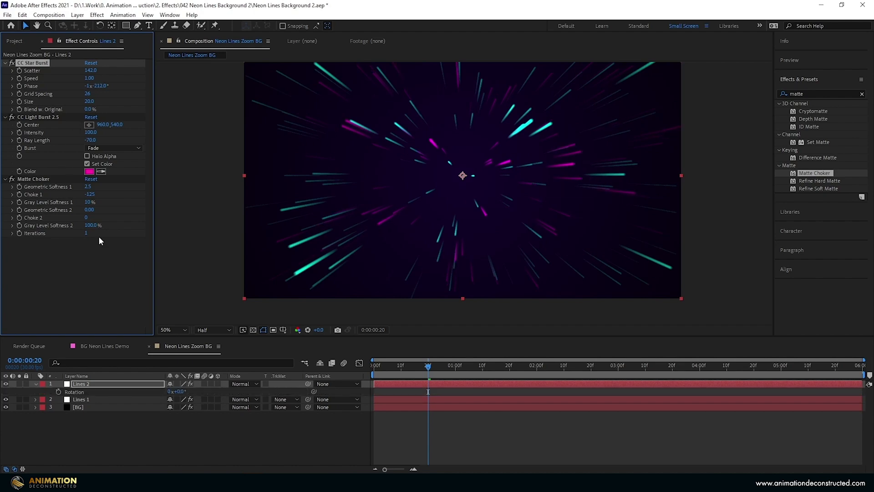
left_click(181, 391)
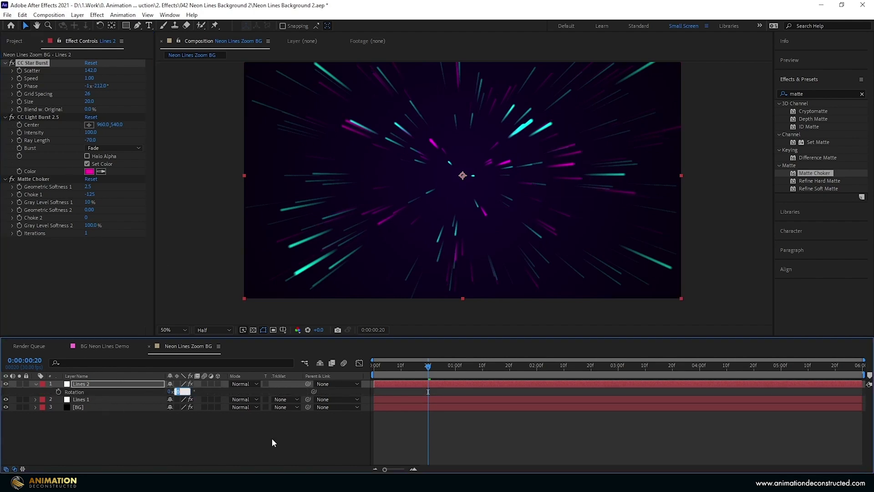
type("-180")
key("Return")
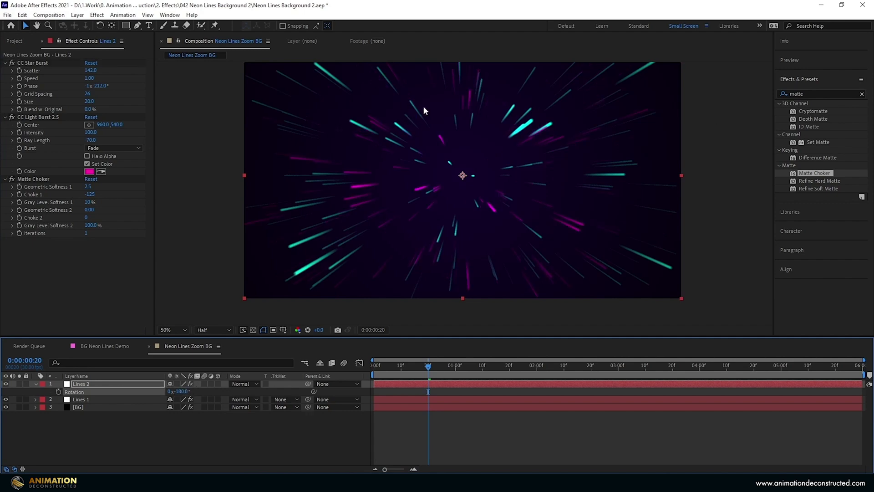
Duplicate Lines 2 into Lines 3 and set its burst colour to 5400FF.
key("ctrl+d")
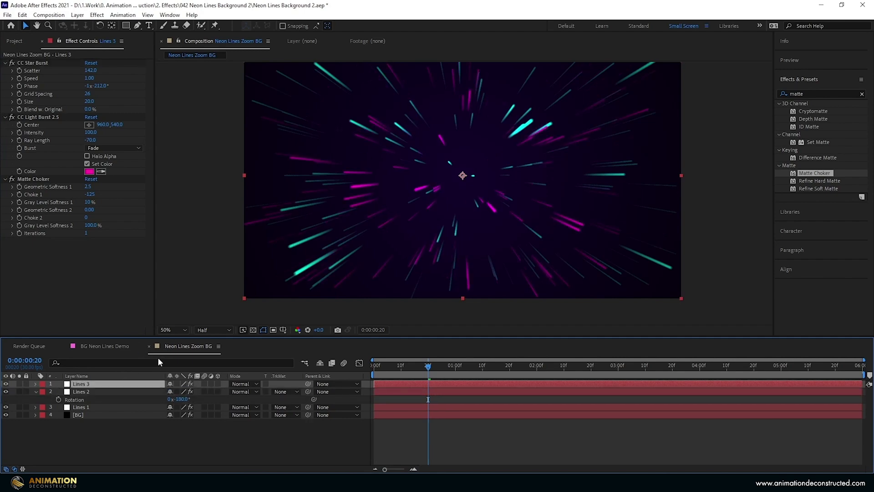
left_click(89, 171)
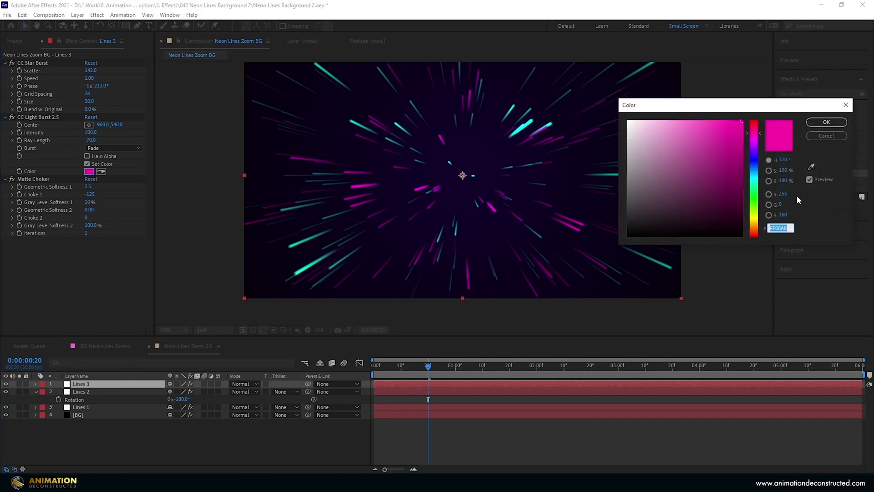
type("5400FF")
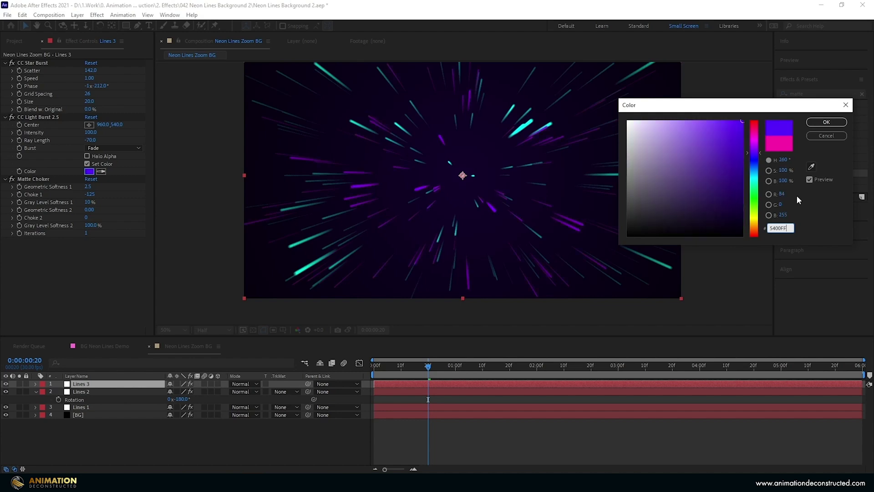
left_click(826, 122)
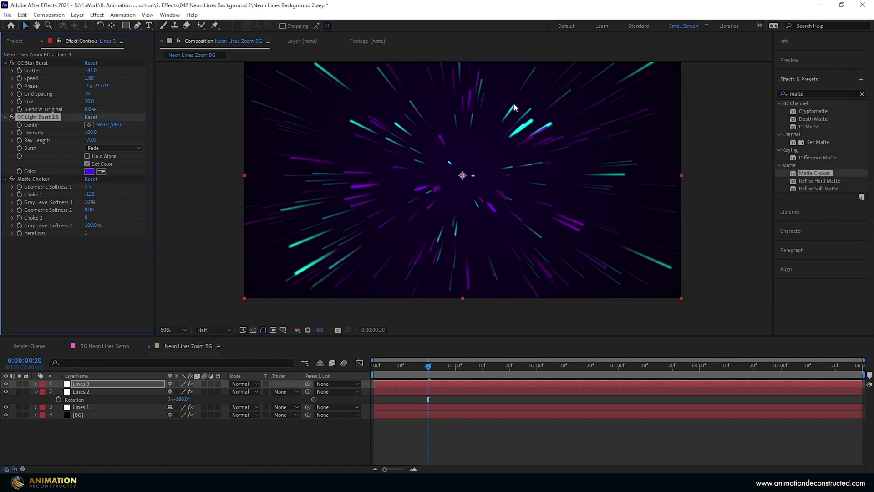
Set Lines 3 Scatter to 192 and shift its Phase to about -336°.
left_click(92, 71)
type("192")
key("Return")
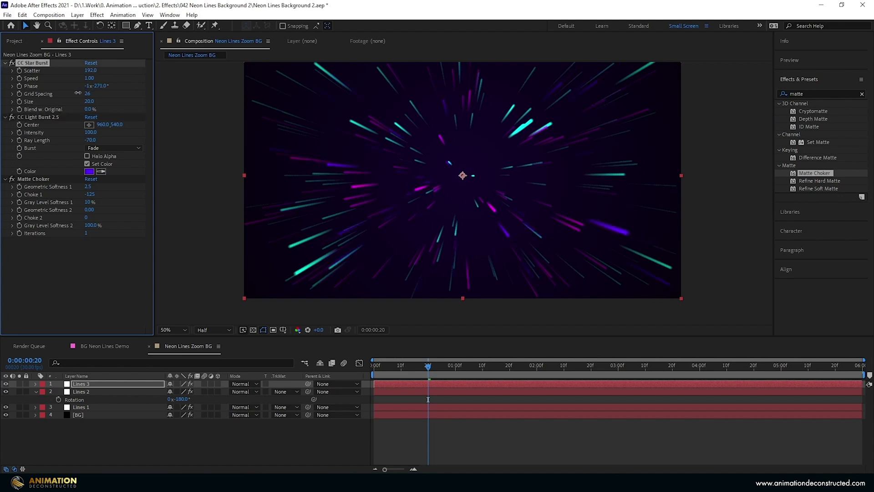
left_click_drag(64, 94, 55, 97)
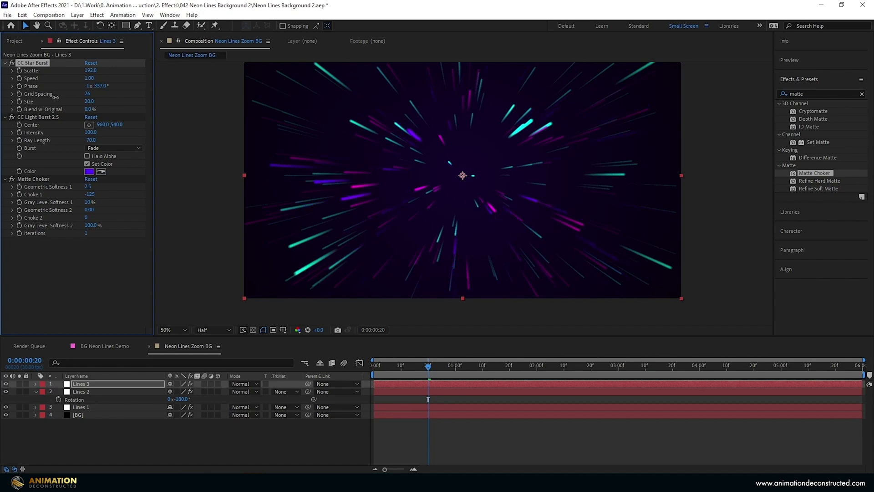
Set the Lines 3 layer's Rotation to 0°.
key("r")
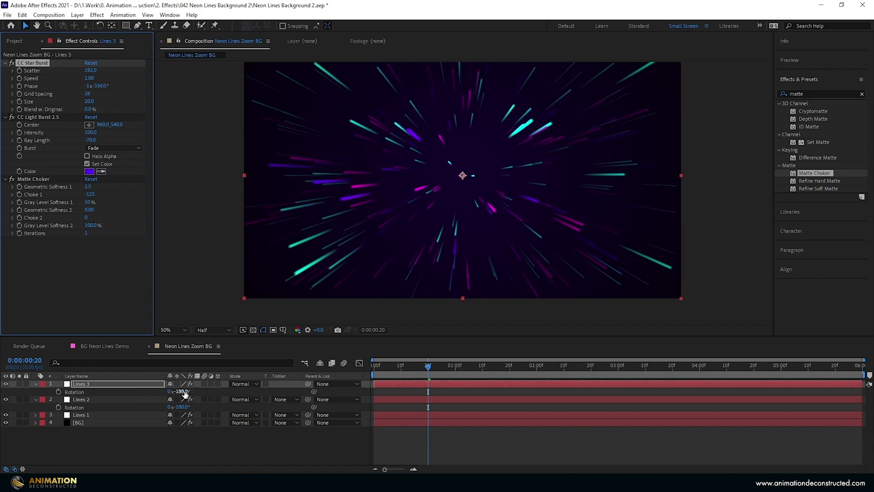
left_click(182, 391)
type("0")
key("Return")
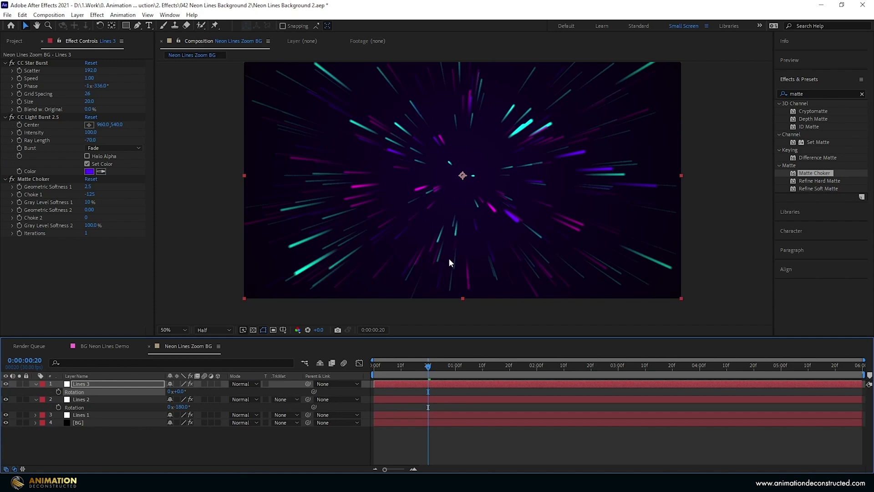
left_click(445, 162)
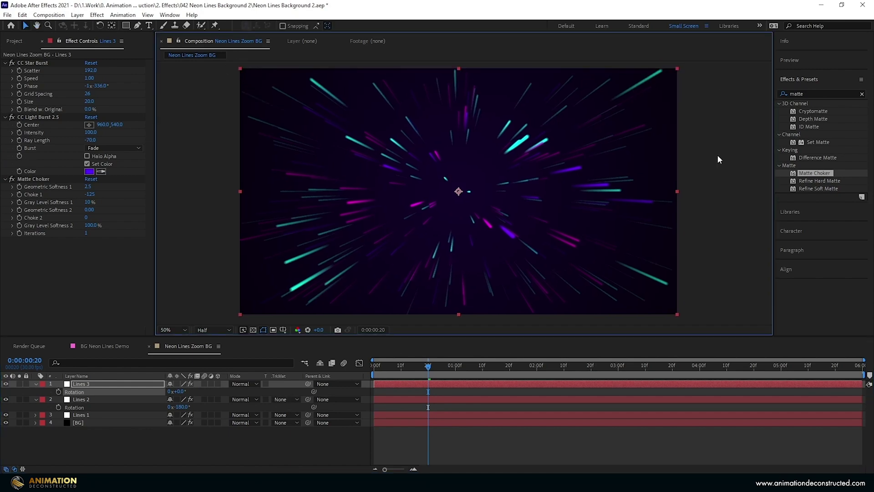
Add a new adjustment layer at the top of the timeline.
right_click(56, 439)
mouse_move(111, 327)
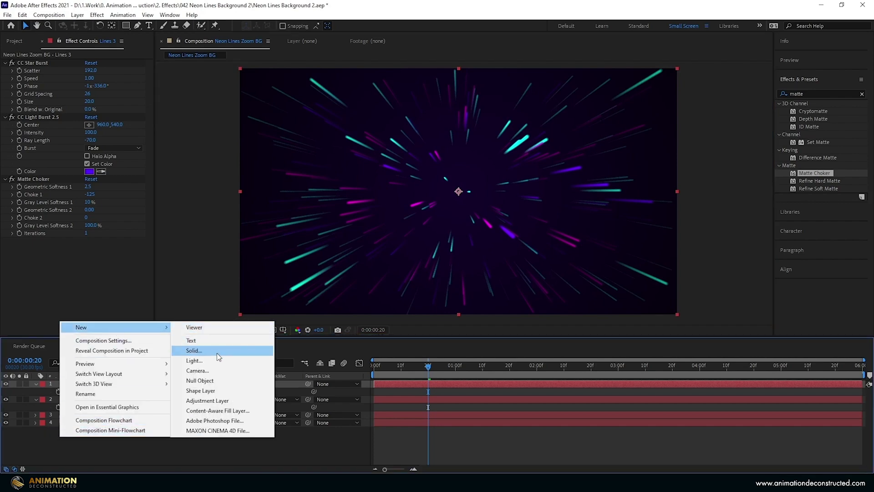
left_click(213, 400)
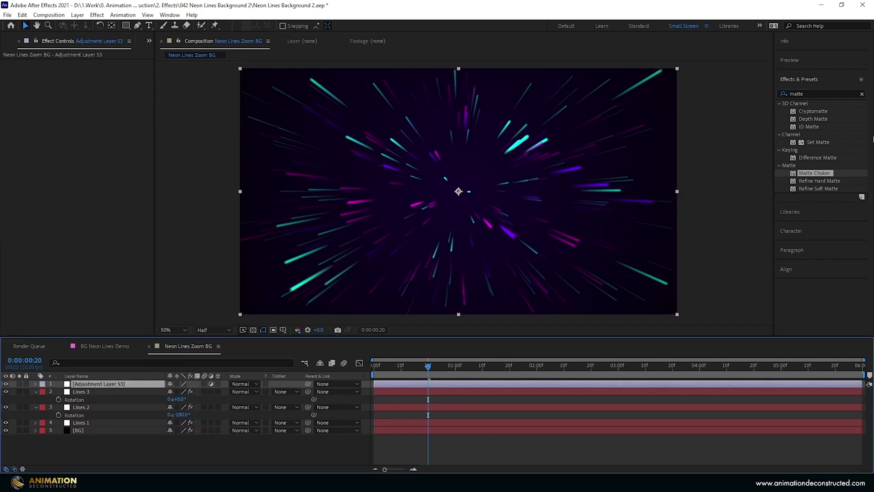
Apply CC Lens to the adjustment layer and set its Size to 158.
left_click(804, 92)
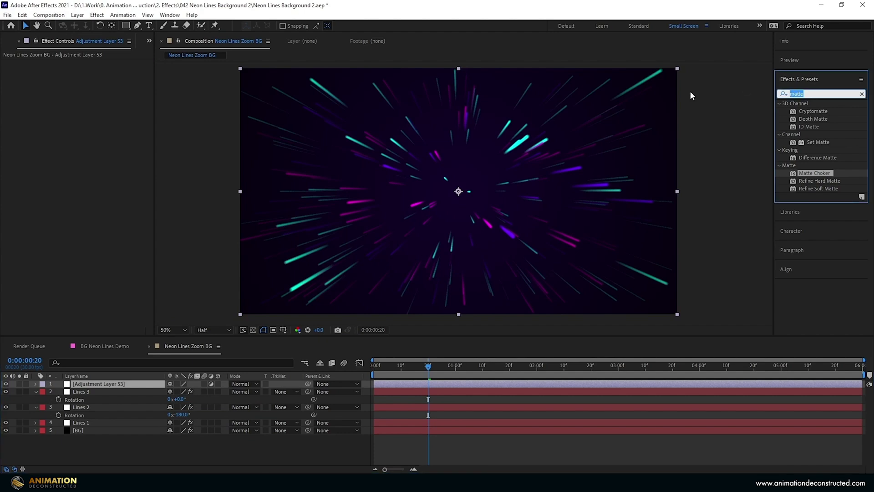
type("cc lens")
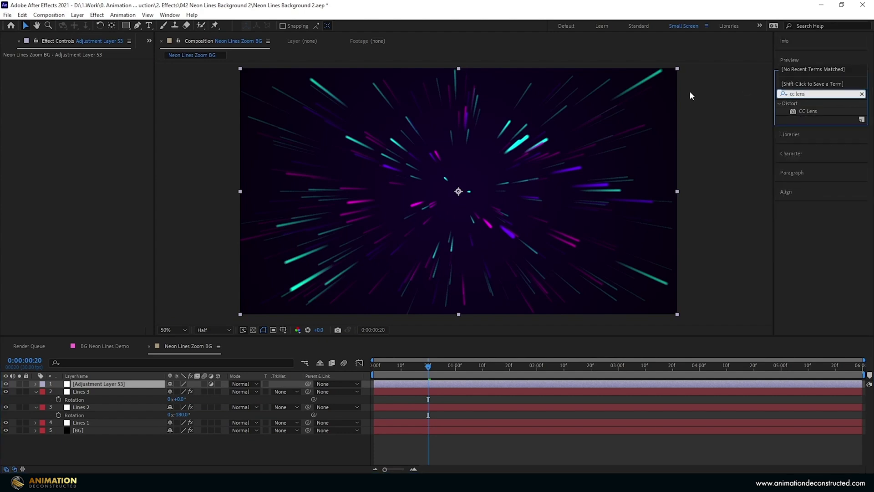
double_click(809, 111)
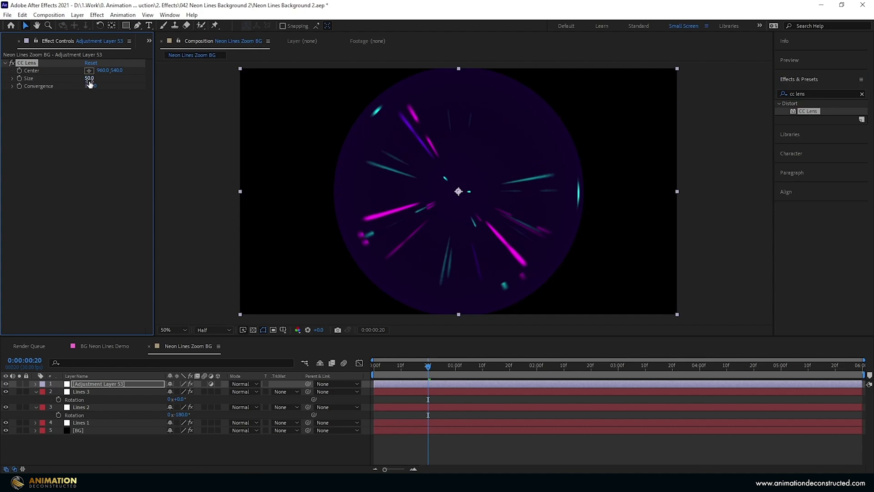
type("146")
key("Return")
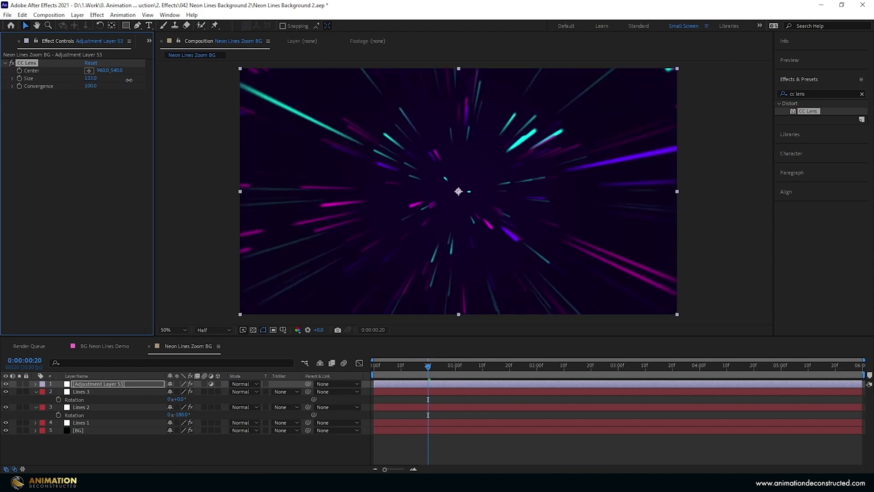
left_click(90, 78)
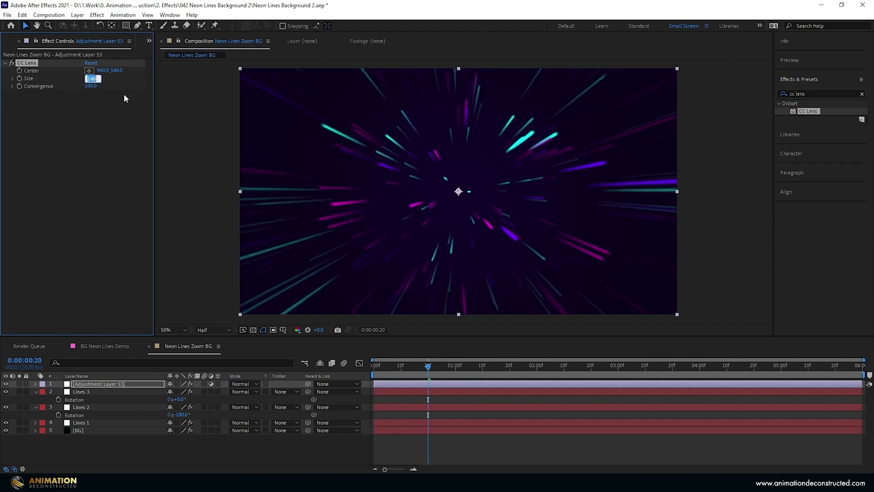
type("158")
key("Return")
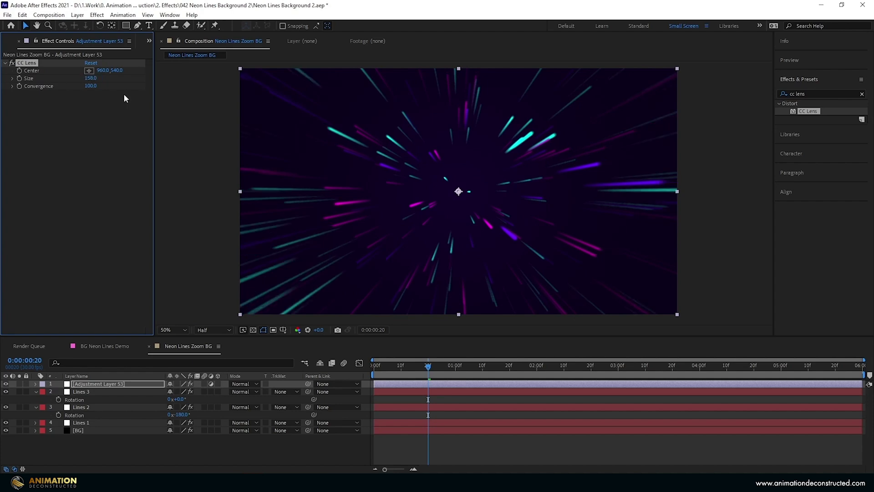
Move to a later frame and play a quick preview of the lens effect.
left_click_drag(427, 365, 333, 364)
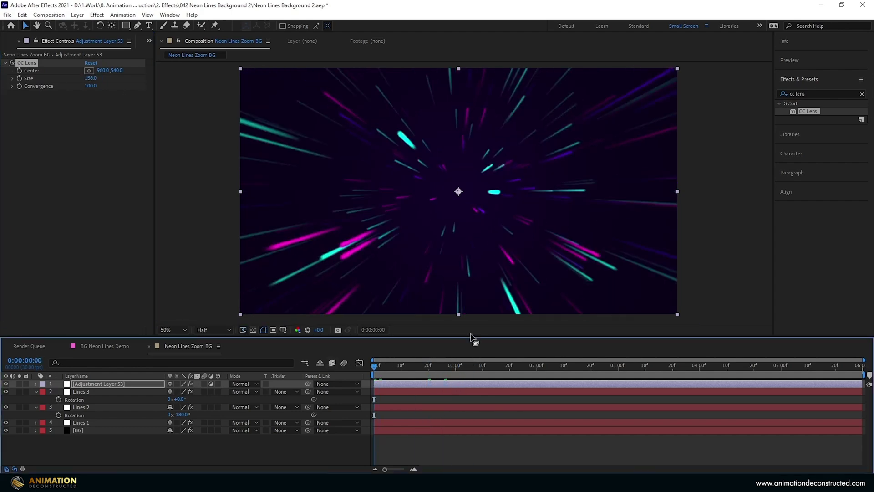
key("space")
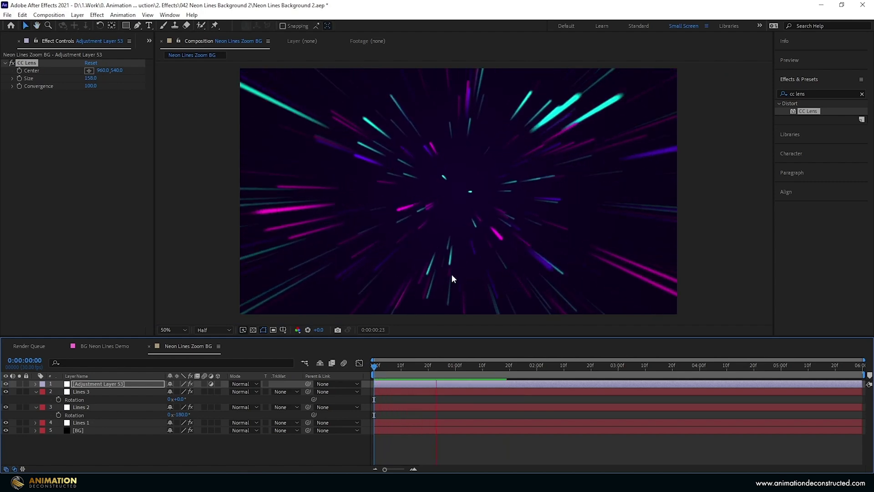
key("space")
Precompose the adjustment layer and three Lines layers into a composition named 'Lines'.
left_click(97, 384)
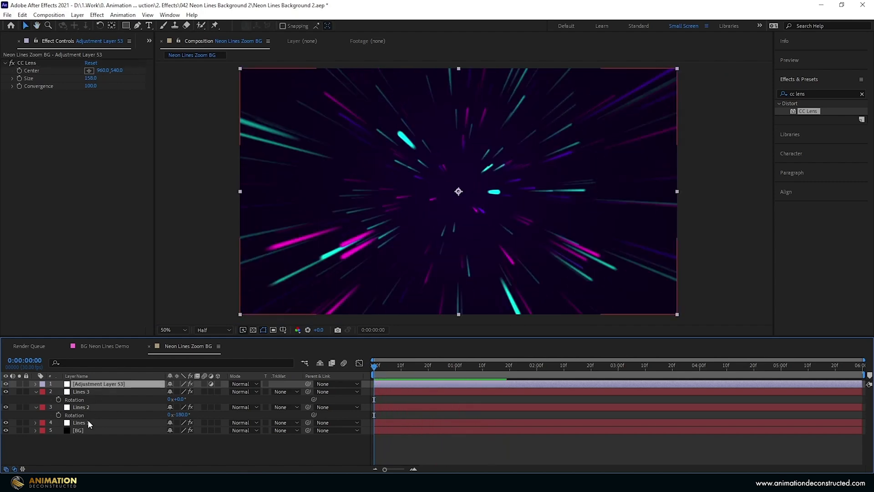
left_click(83, 422, "shift")
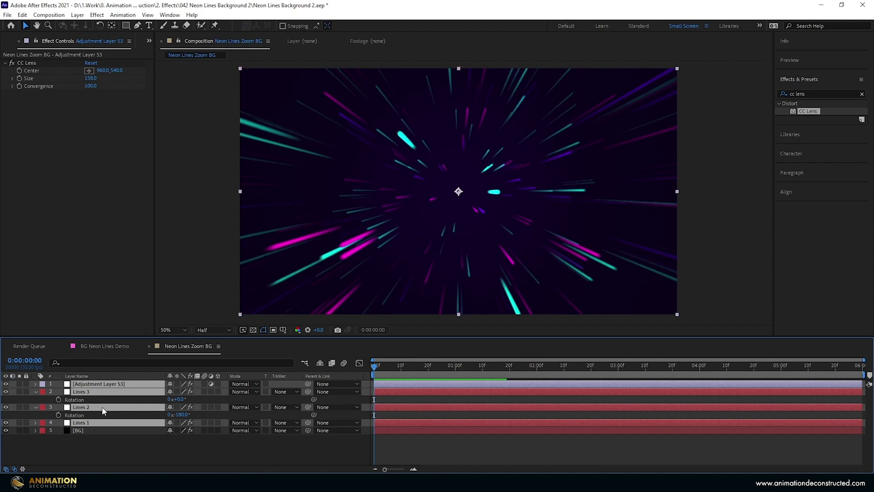
key("ctrl+shift+c")
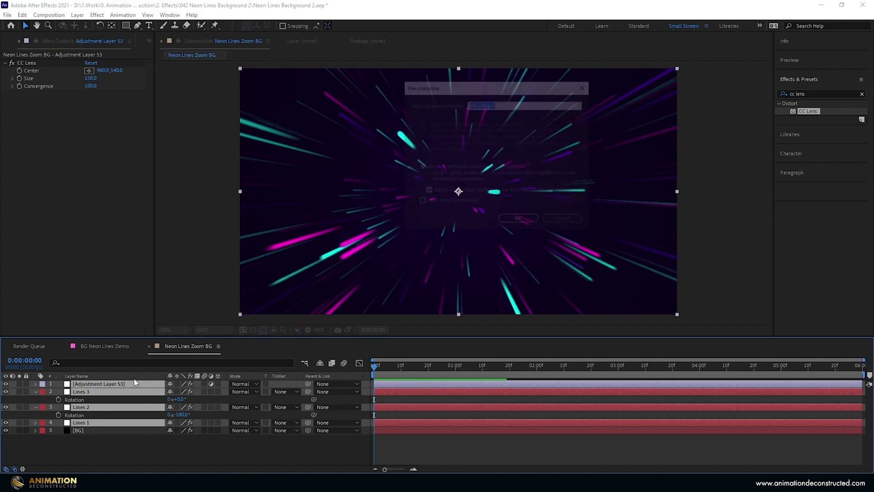
type("Lines")
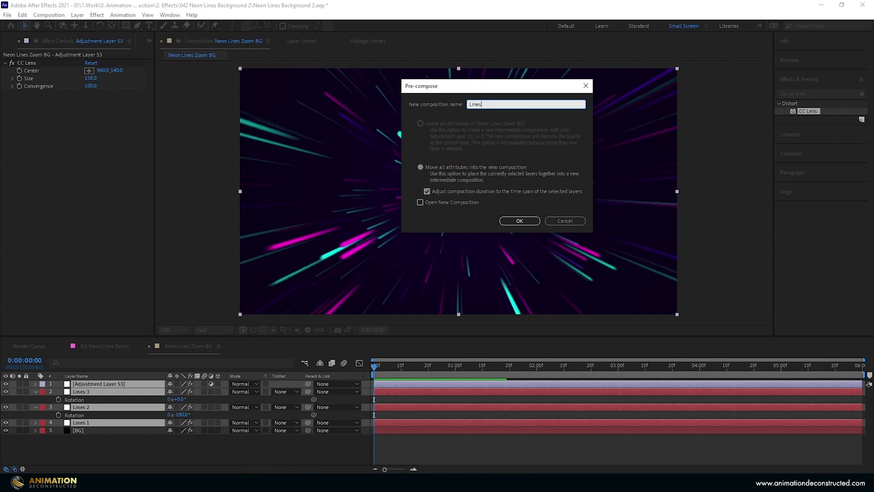
key("Return")
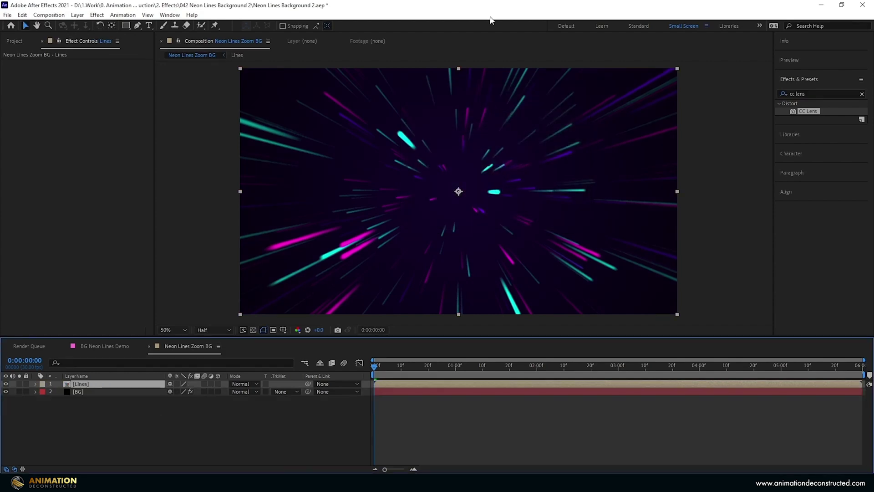
Apply Glow to the Lines precomp at radius 293, then duplicate it as Glow 2 at radius about 34.
left_click(813, 93)
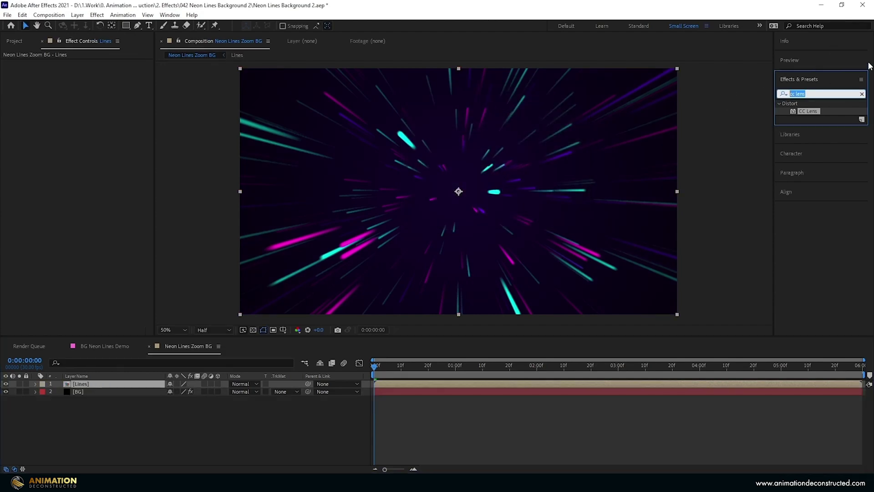
type("glow")
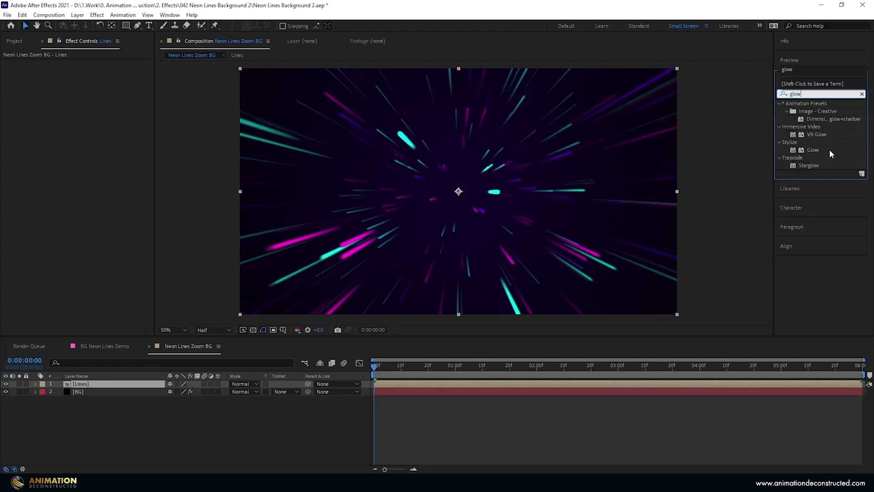
left_click_drag(814, 150, 86, 383)
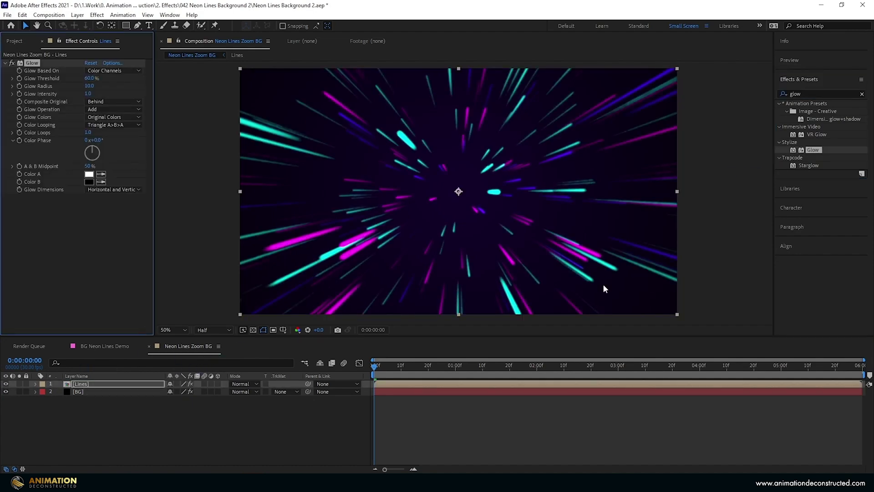
left_click(95, 86)
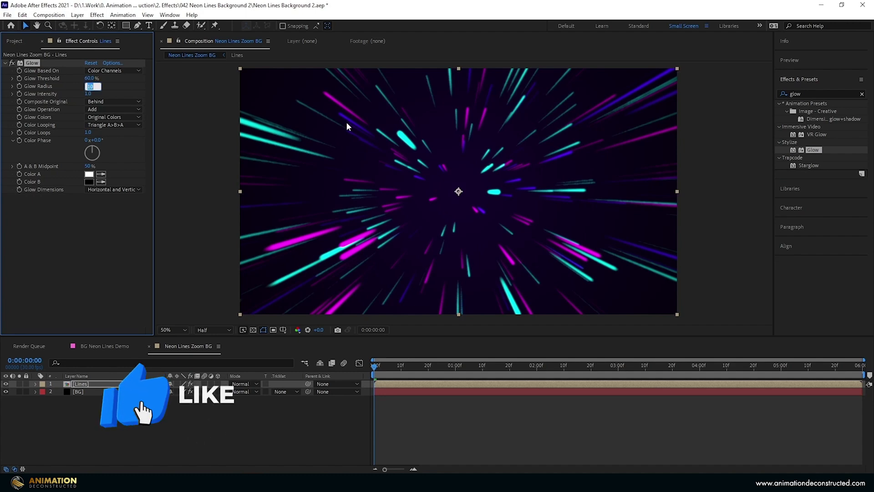
type("293")
key("Return")
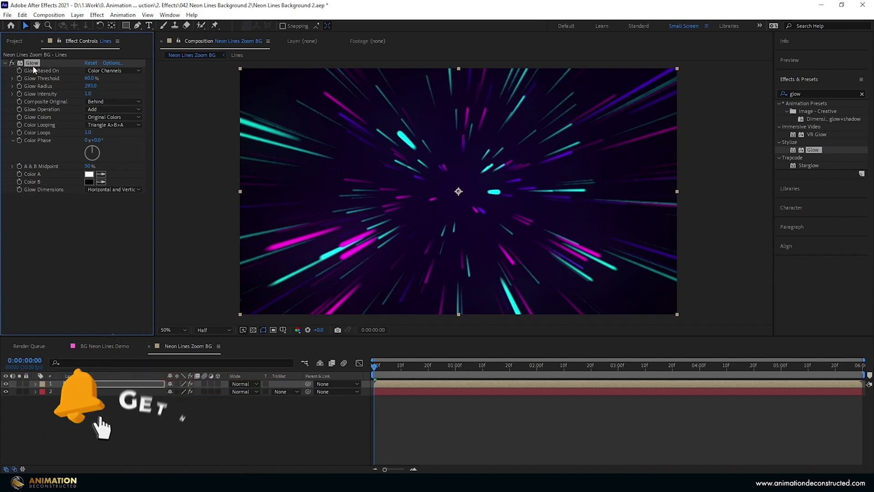
key("ctrl+d")
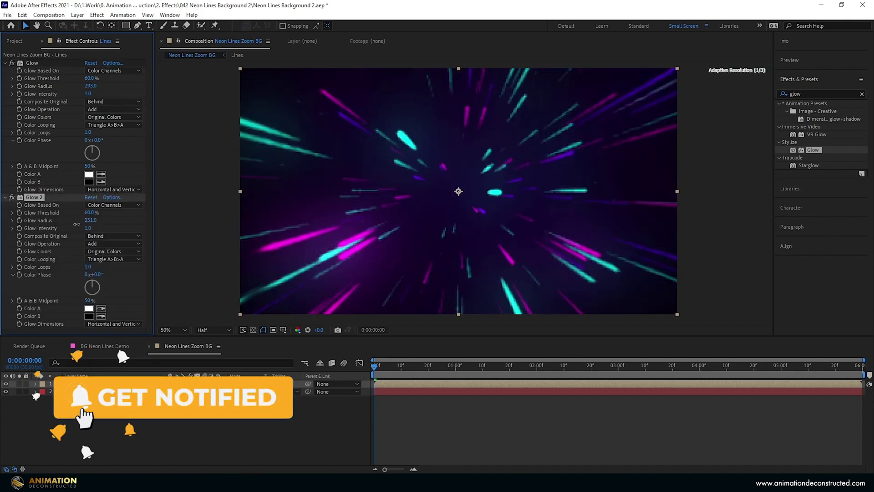
left_click_drag(90, 220, 21, 228)
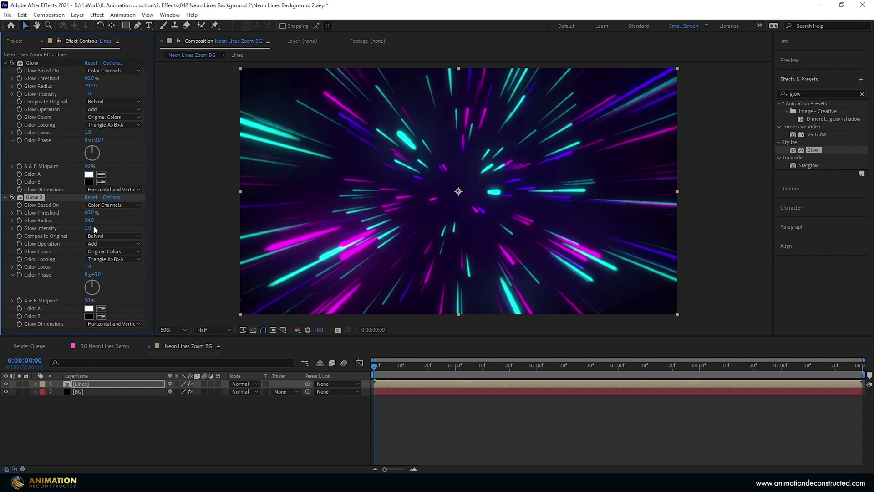
Change the project colour depth from 8 bpc to 16 bpc in the Project panel.
left_click(14, 42)
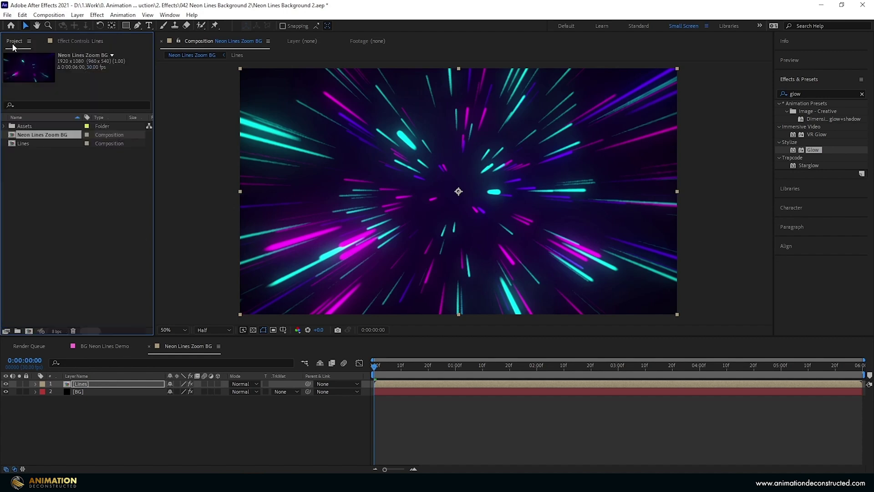
left_click(55, 331, "alt")
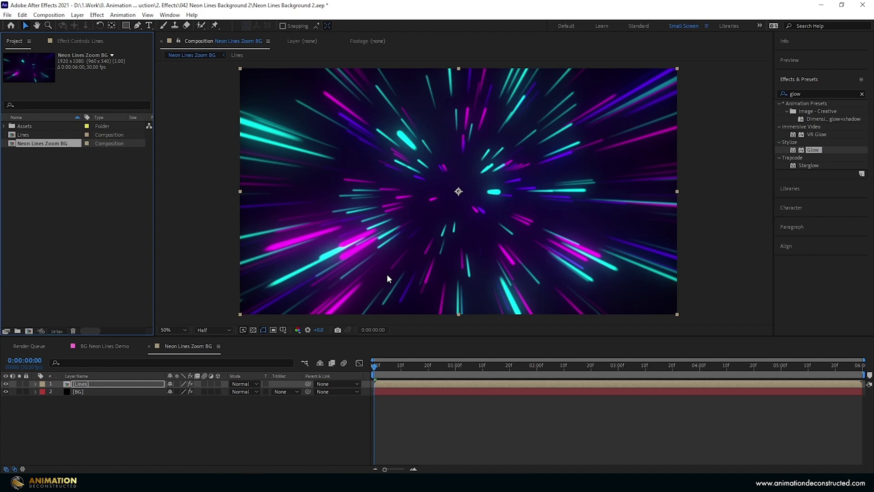
Add a new adjustment layer named 'Color' above the Lines and BG layers.
right_click(103, 425)
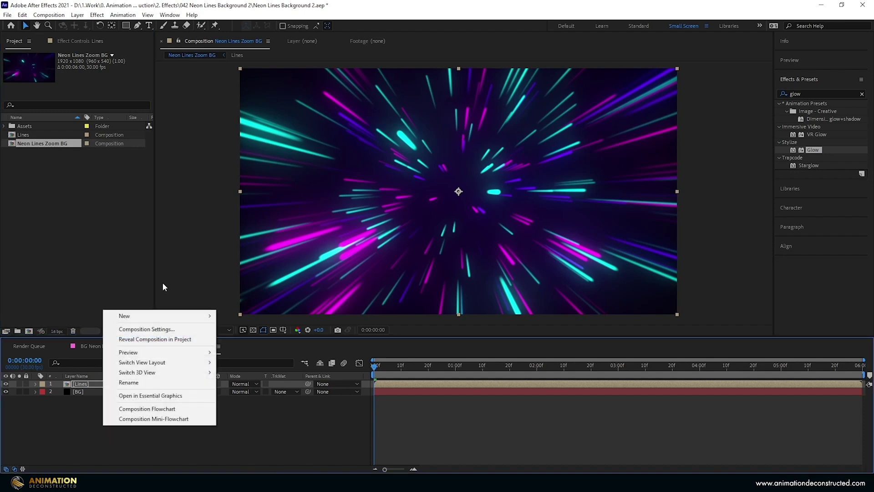
mouse_move(144, 316)
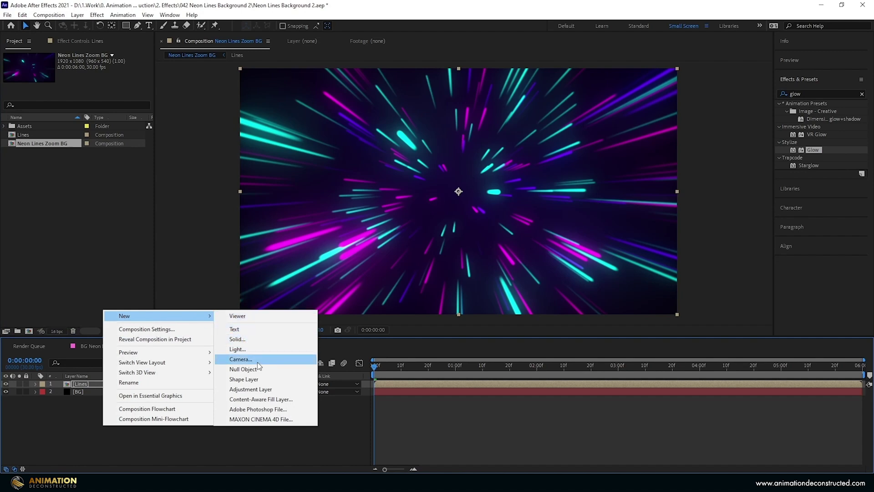
left_click(250, 388)
key("Return")
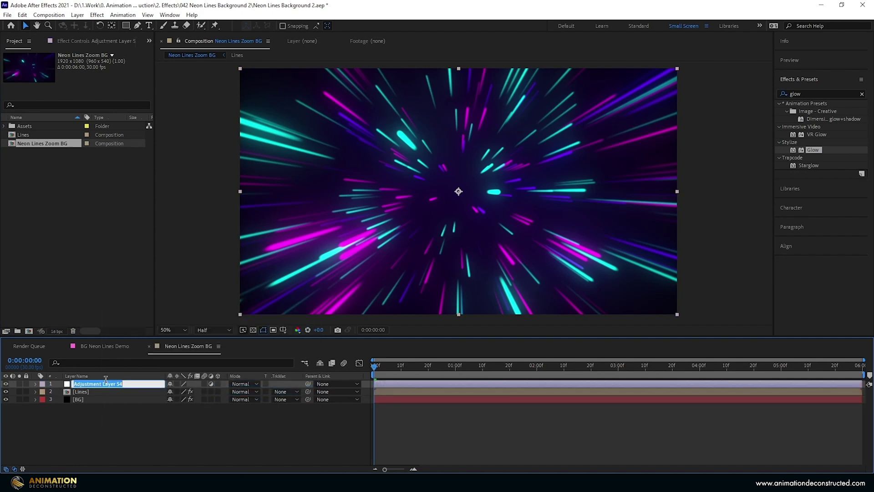
type("Color")
key("Return")
left_click(811, 94)
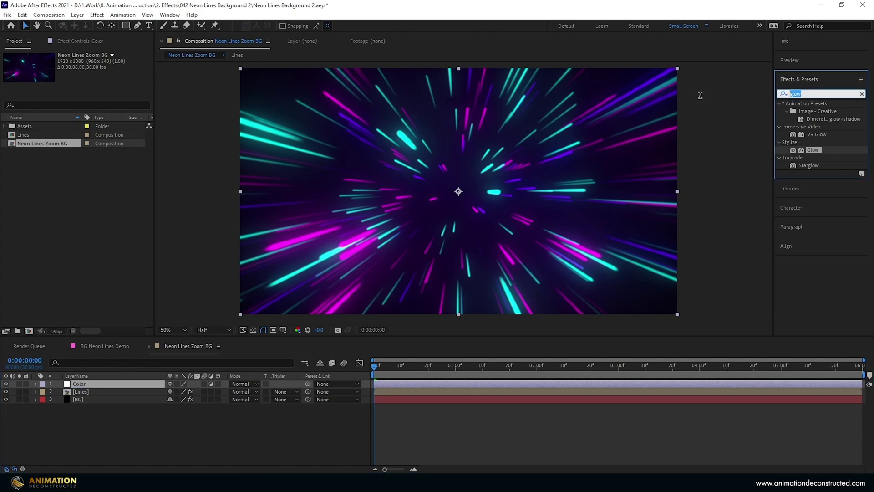
Apply Invert to the Color layer with Channel set to In Phase Chrominance, then check the result.
type("inver")
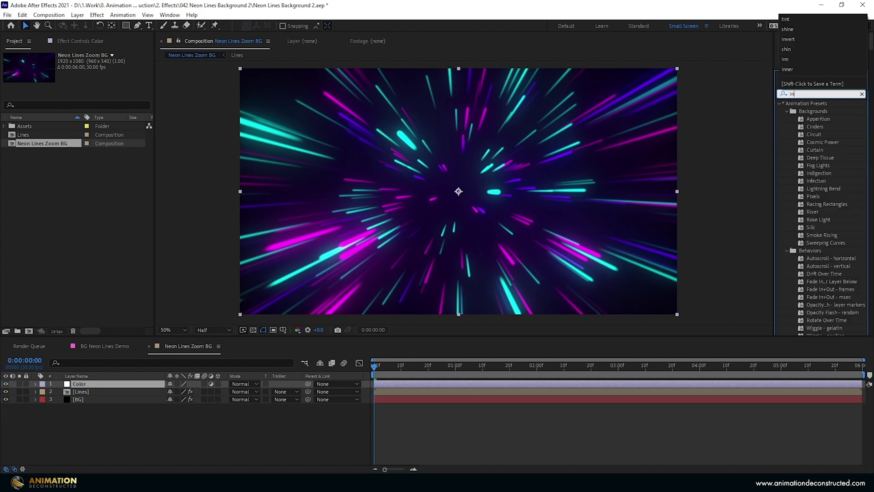
left_click_drag(813, 134, 294, 145)
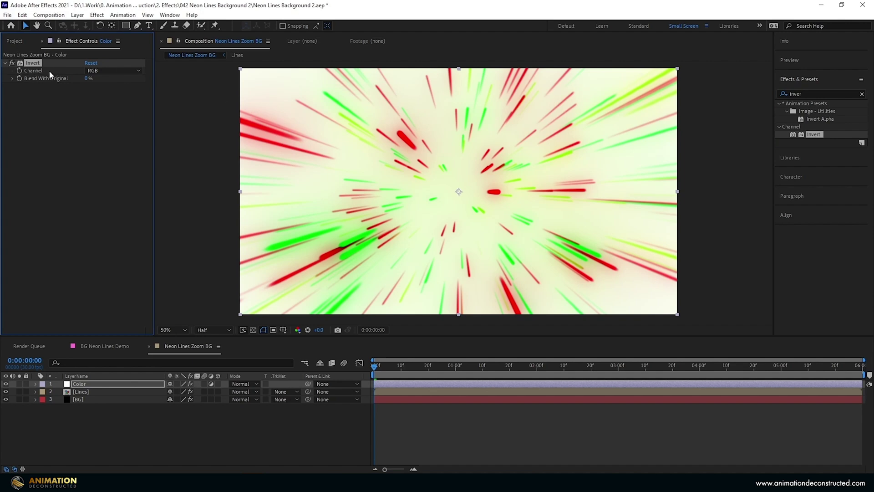
left_click(103, 71)
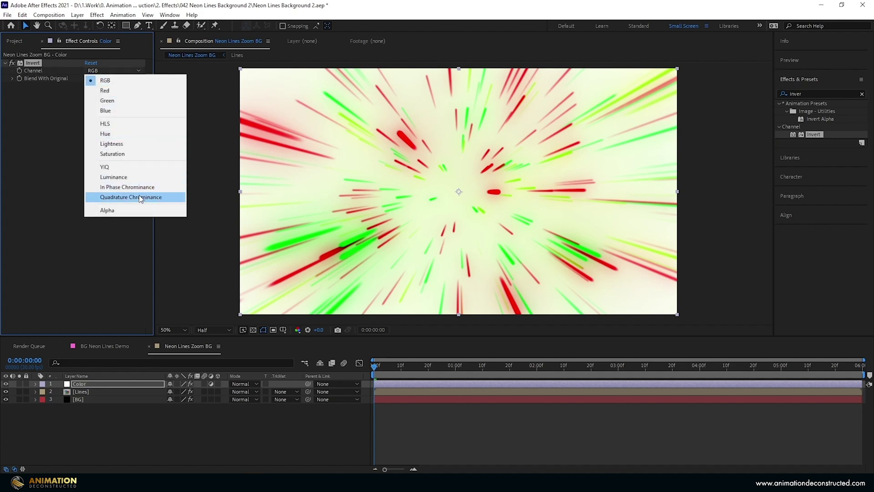
left_click(110, 189)
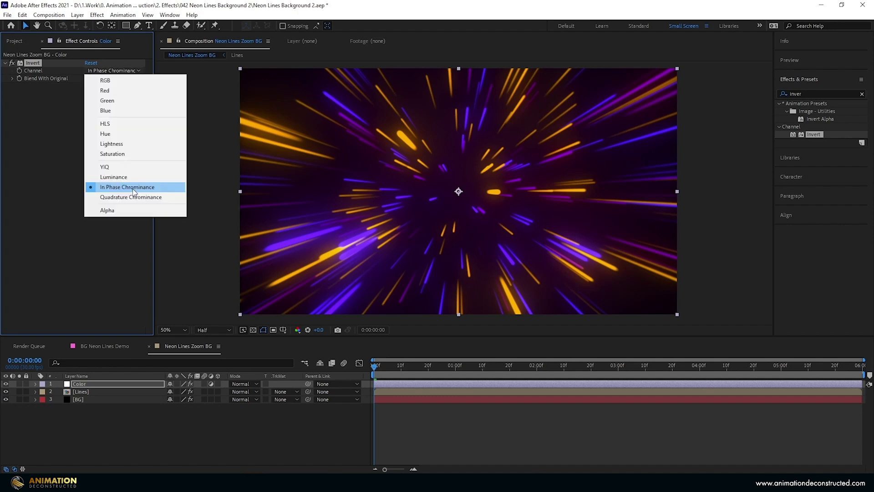
left_click(132, 191)
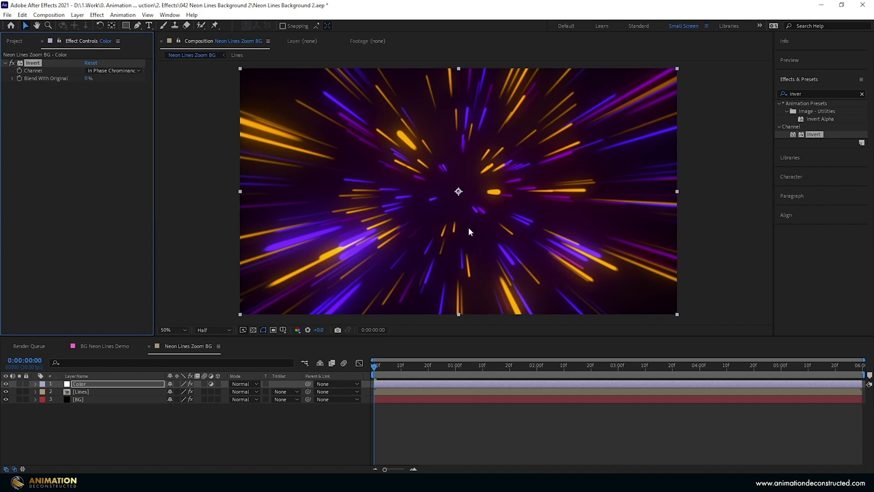
mouse_move(378, 367)
left_mouse_down()
mouse_move(497, 366)
mouse_move(375, 367)
left_mouse_up()
Switch the Invert channel to Quadrature Chrominance for green and blue streaks.
left_click(114, 70)
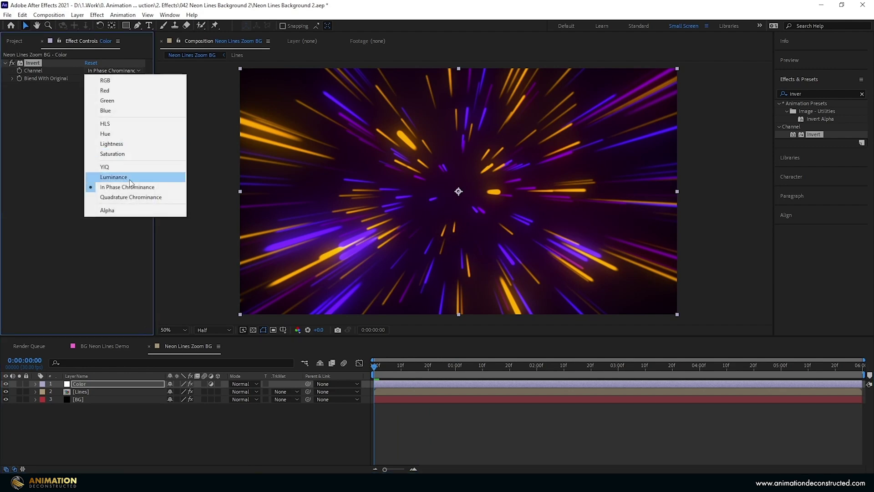
left_click(132, 196)
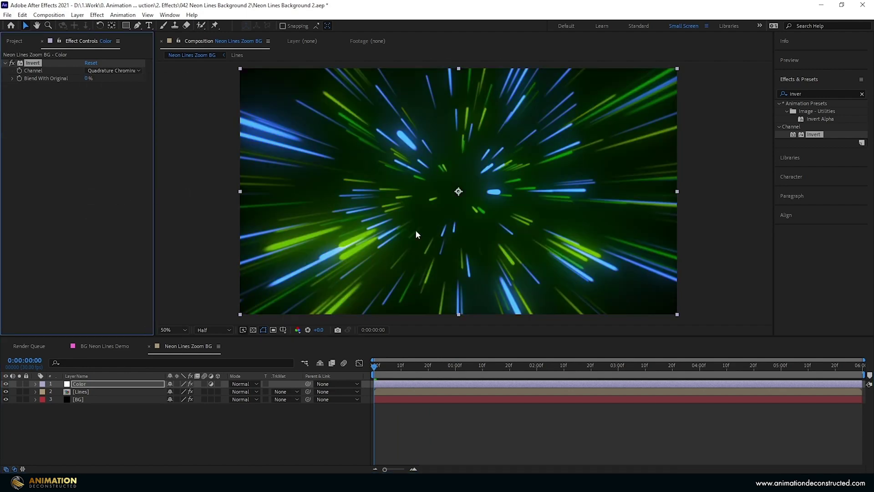
mouse_move(373, 366)
left_mouse_down()
mouse_move(400, 367)
mouse_move(374, 367)
left_mouse_up()
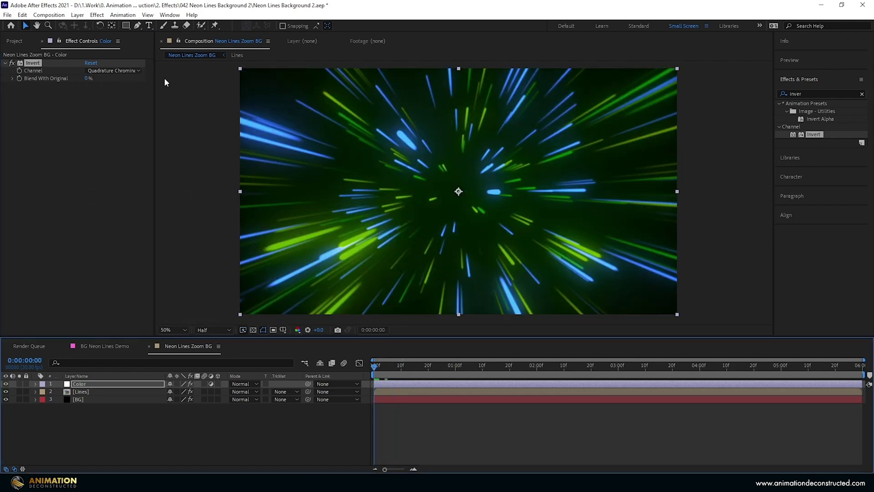
left_click(121, 71)
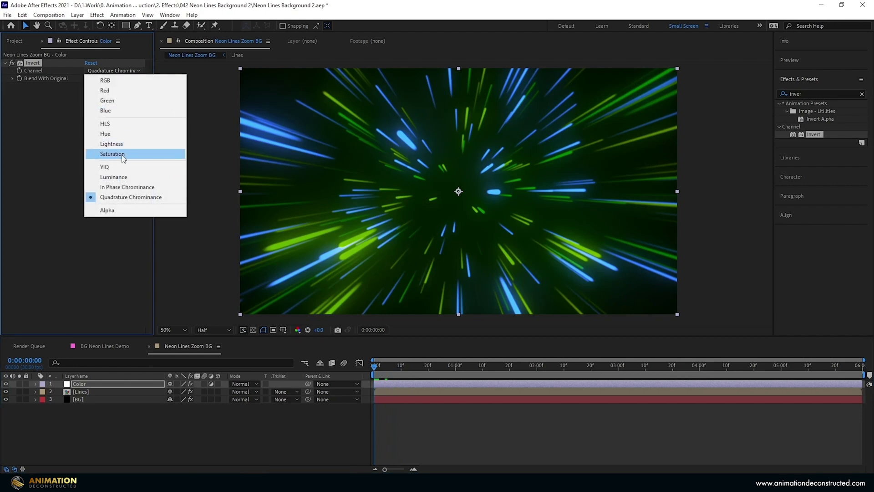
Set Invert back to In Phase Chrominance, end the work area at 1:29, and preview the loop.
left_click(132, 187)
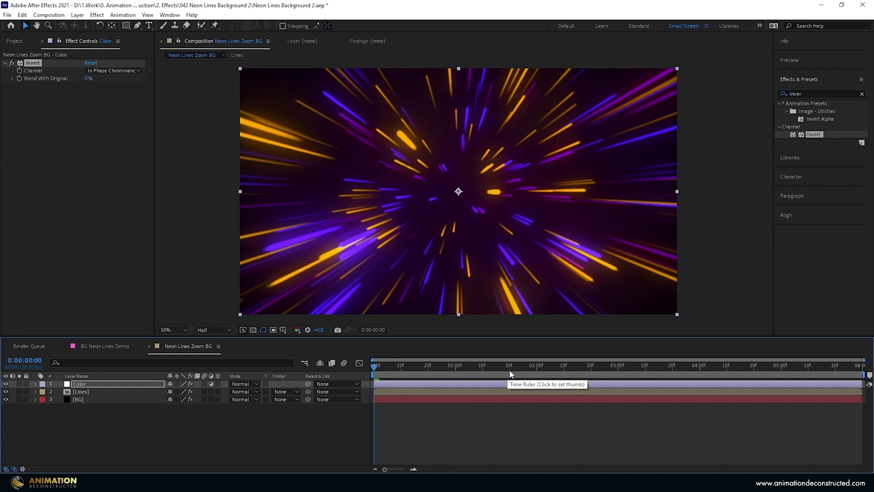
left_click(535, 366)
key("n")
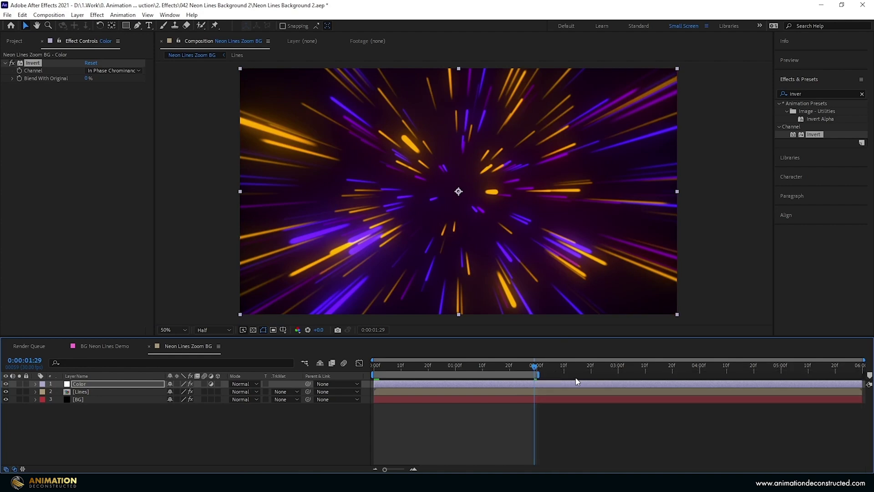
key("Home")
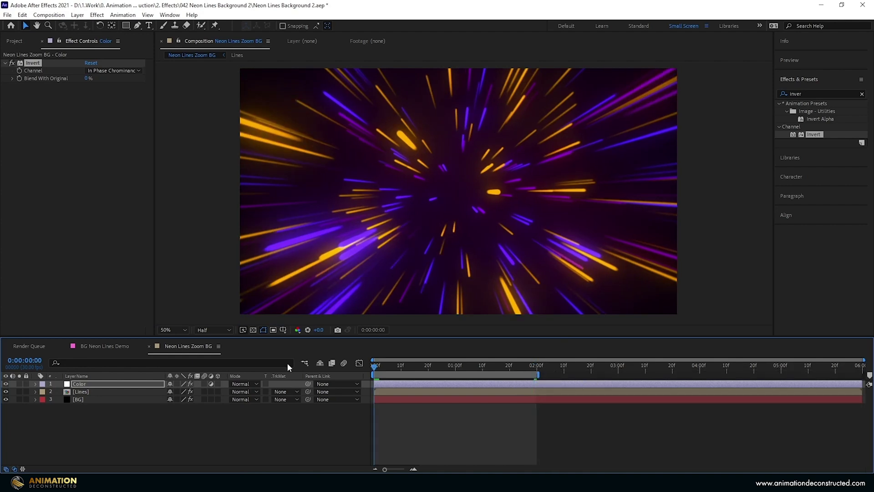
key("space")
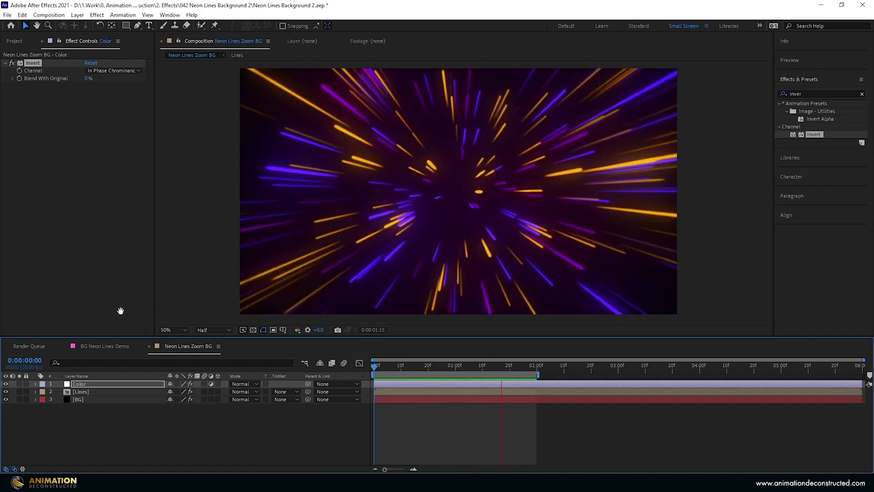
key("space")
Open the Lines precomp from the timeline to view its streak layers.
double_click(85, 391)
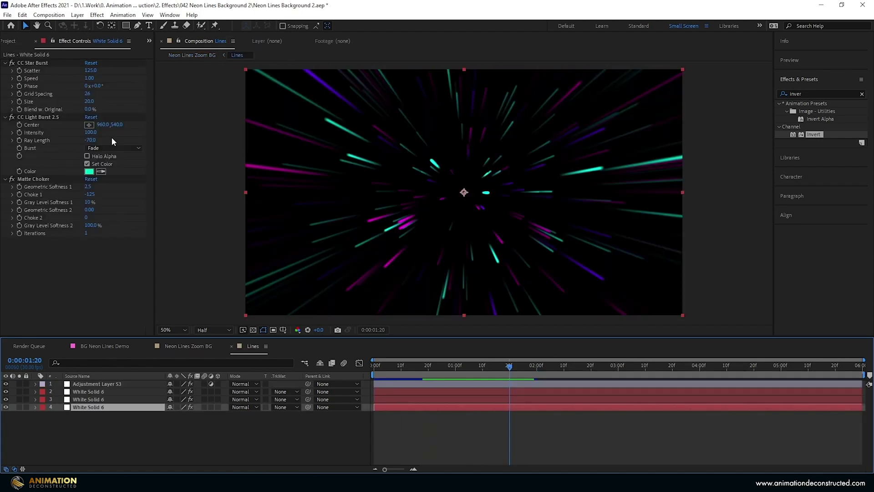